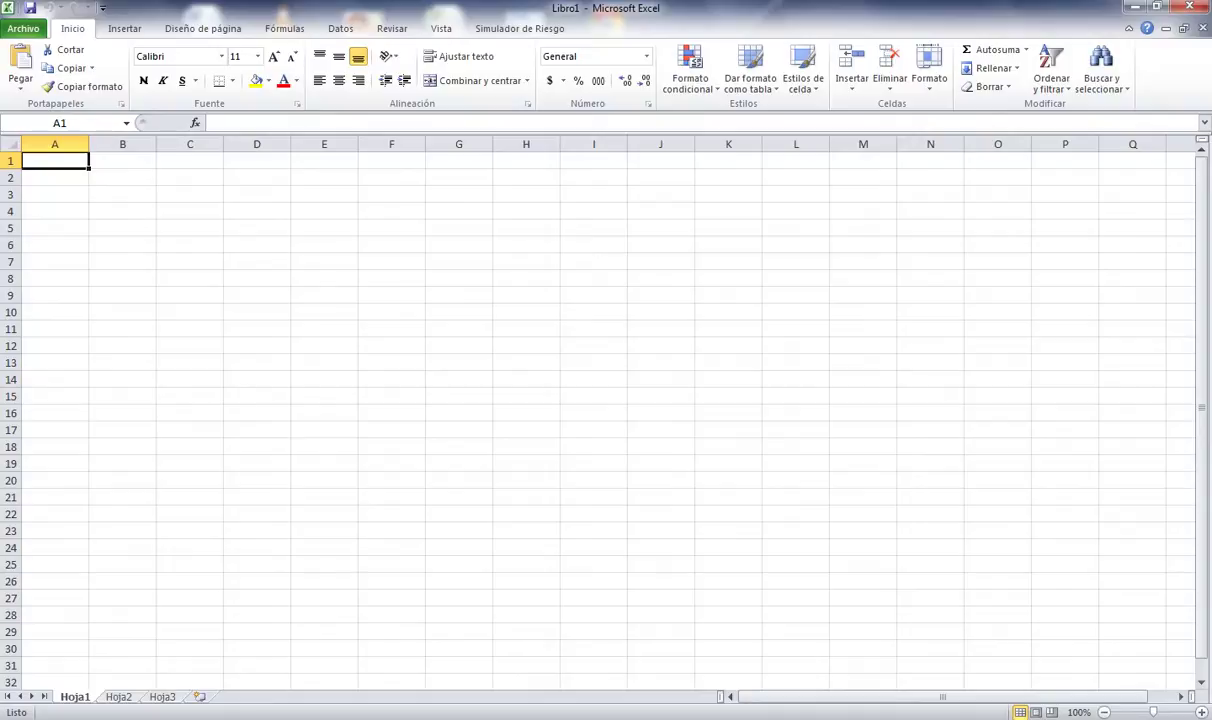
# - Enter the title ALMACEN ÉXITO in cell A1
pyautogui.write('ALM')
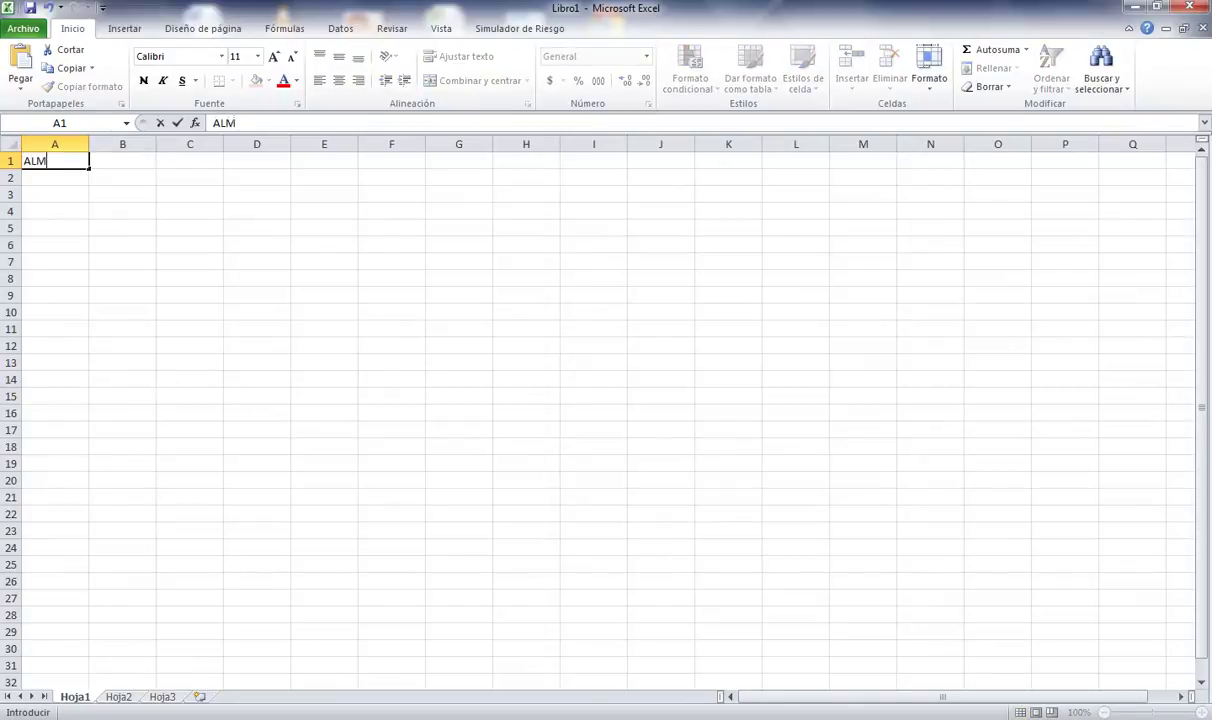
pyautogui.write('ACEN ')
pyautogui.write('EXI')
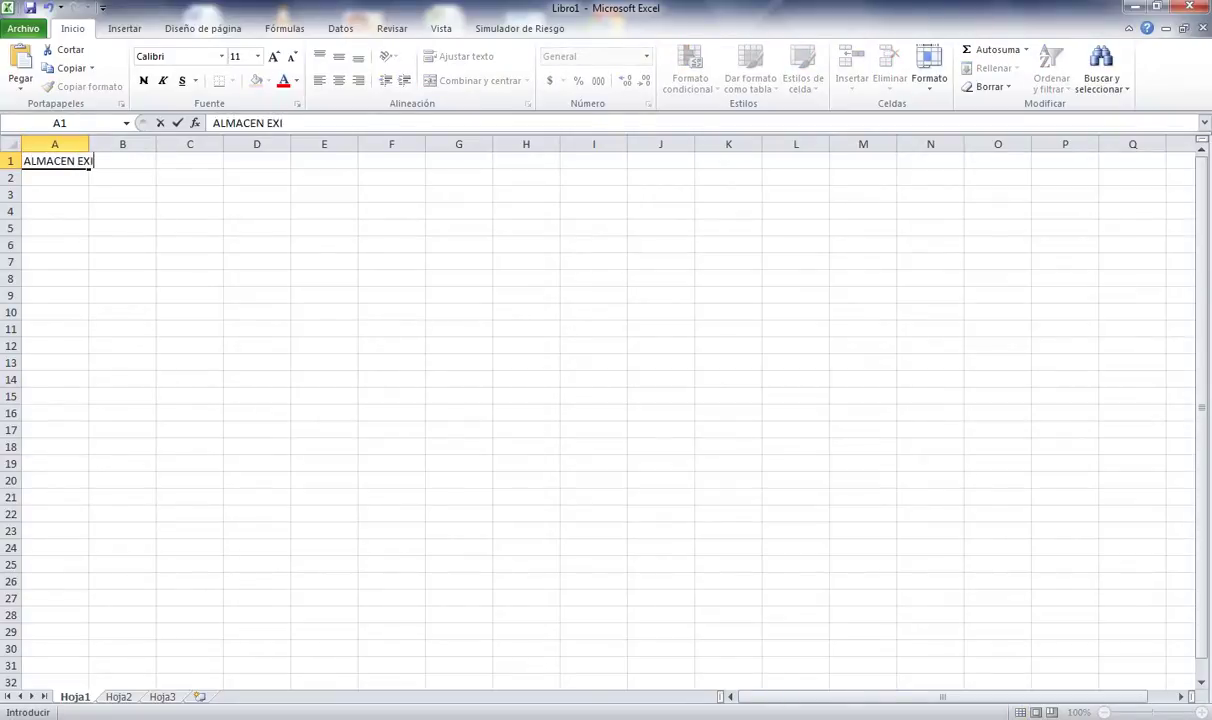
pyautogui.write('TO')
pyautogui.press('Tab')
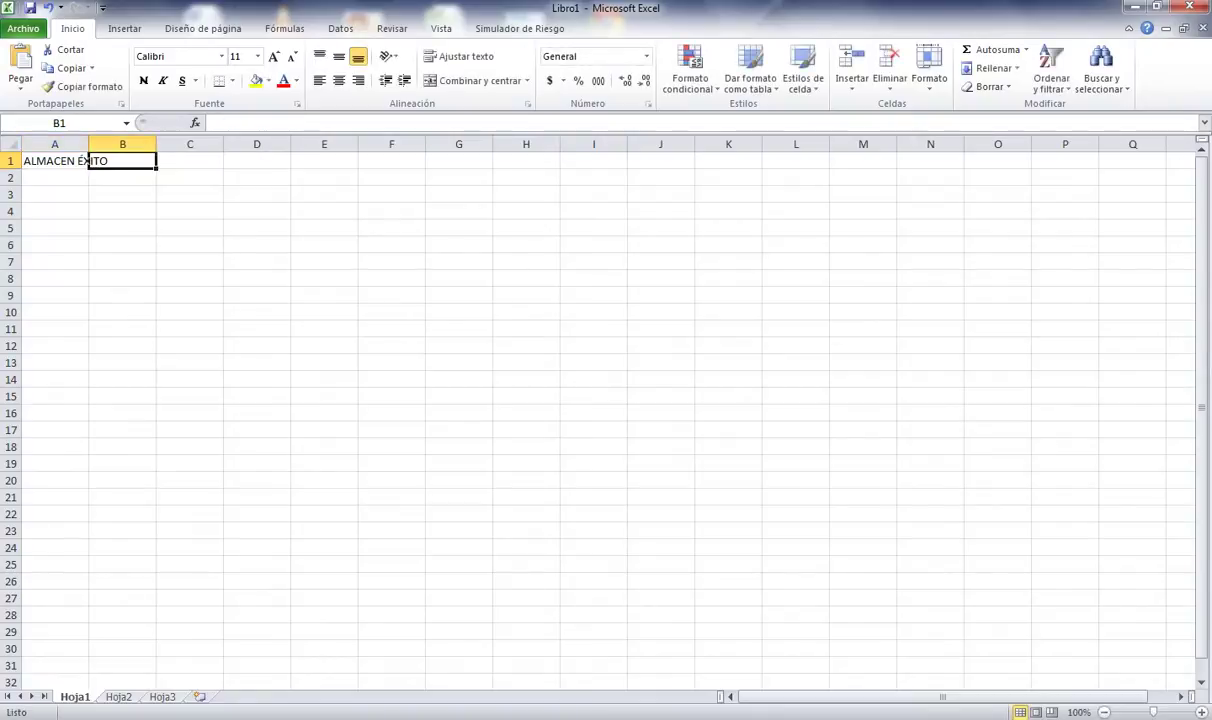
pyautogui.click(55, 211)
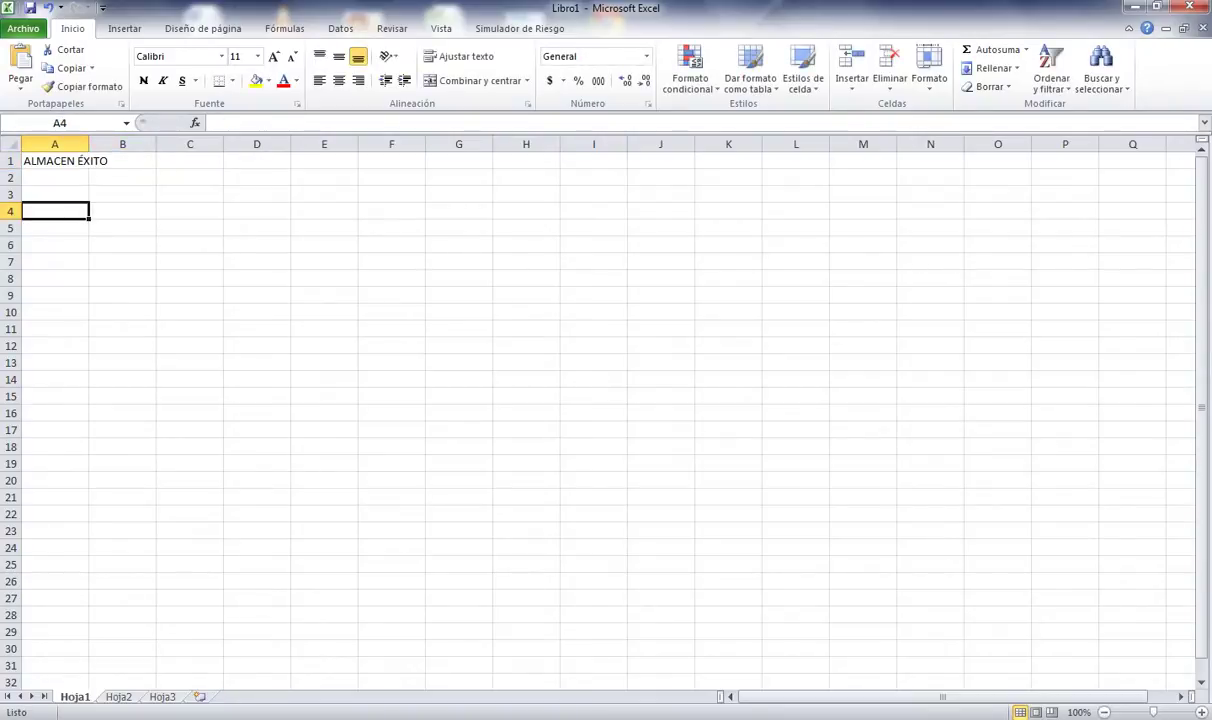
# - Try selecting columns A and B and row 3, then return to title cell A1
pyautogui.click(55, 144)
pyautogui.click(122, 144)
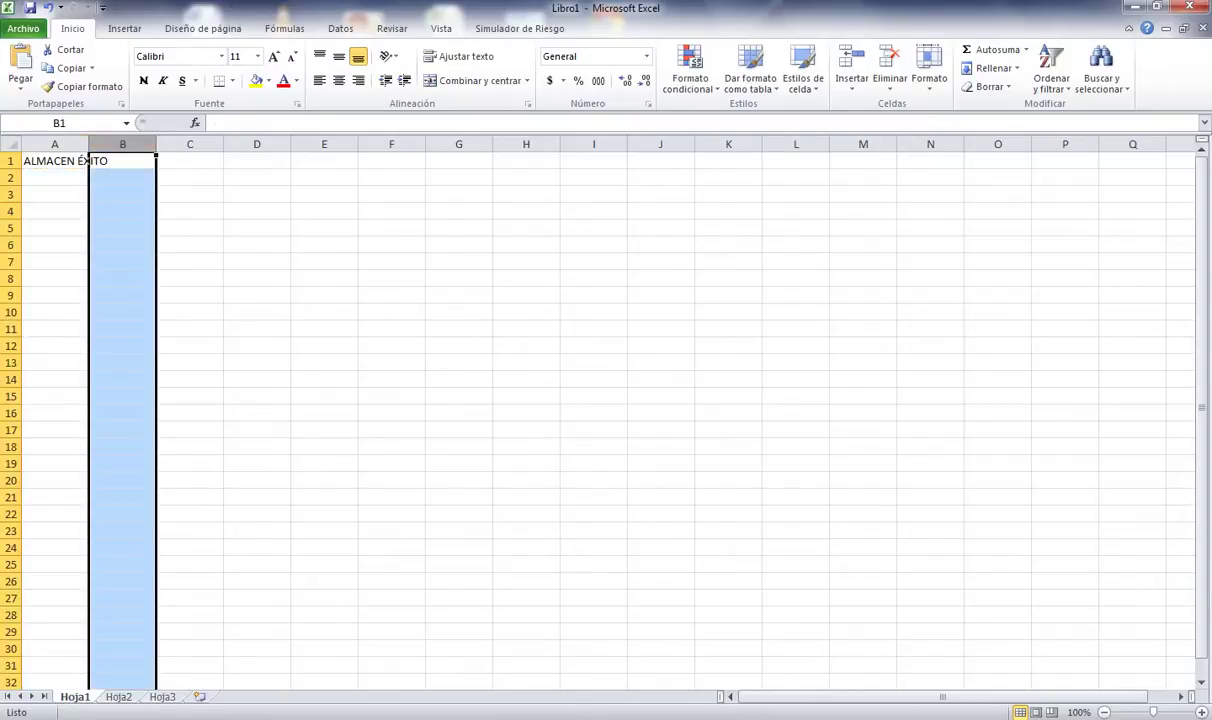
pyautogui.click(190, 144)
pyautogui.click(122, 144)
pyautogui.click(55, 144)
pyautogui.click(10, 194)
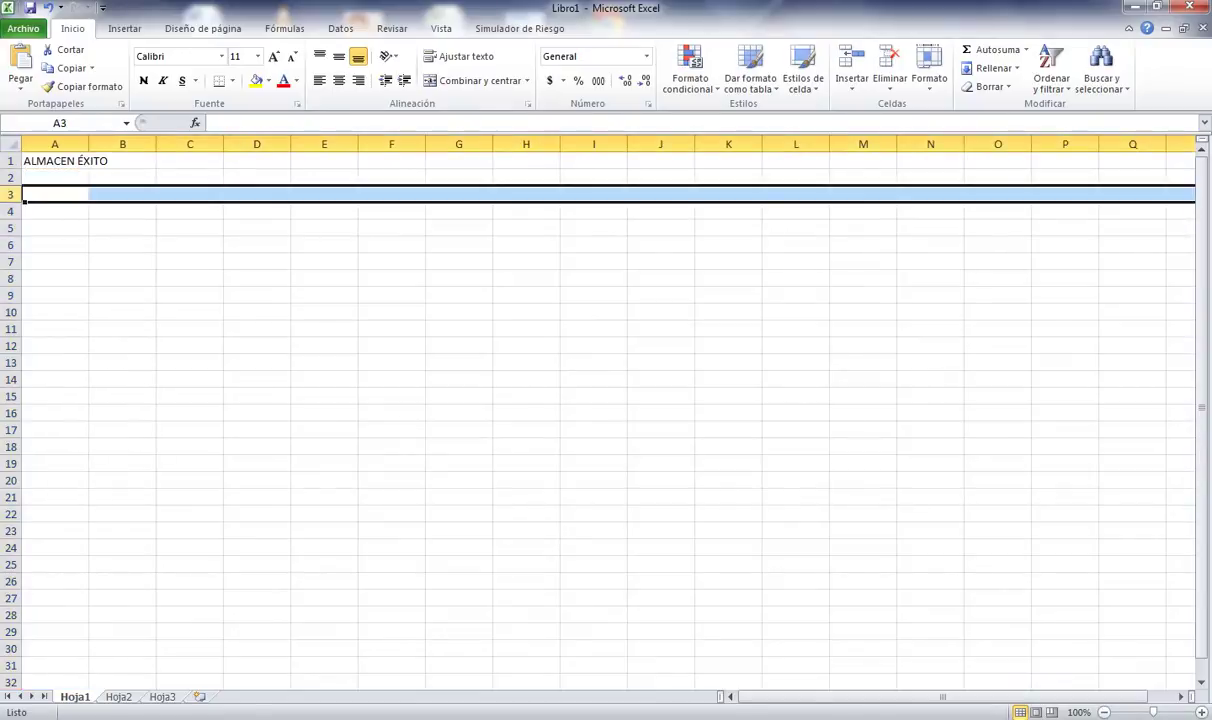
pyautogui.click(45, 144)
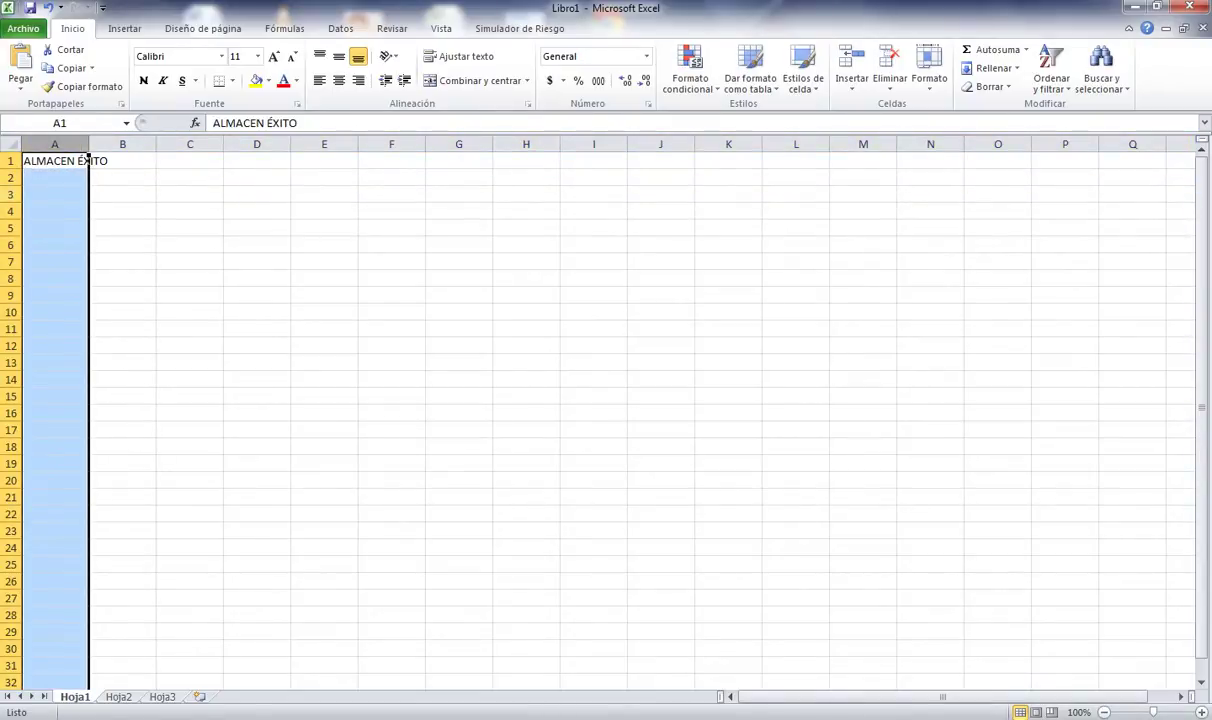
pyautogui.click(10, 194)
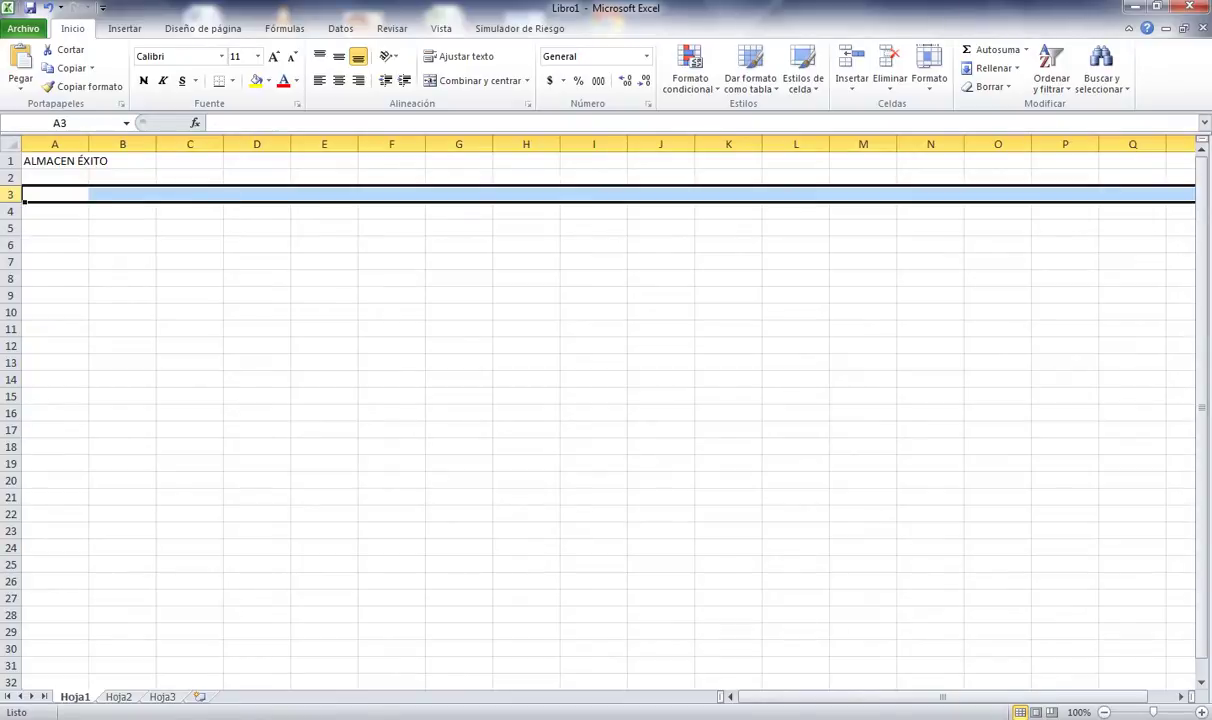
pyautogui.click(82, 161)
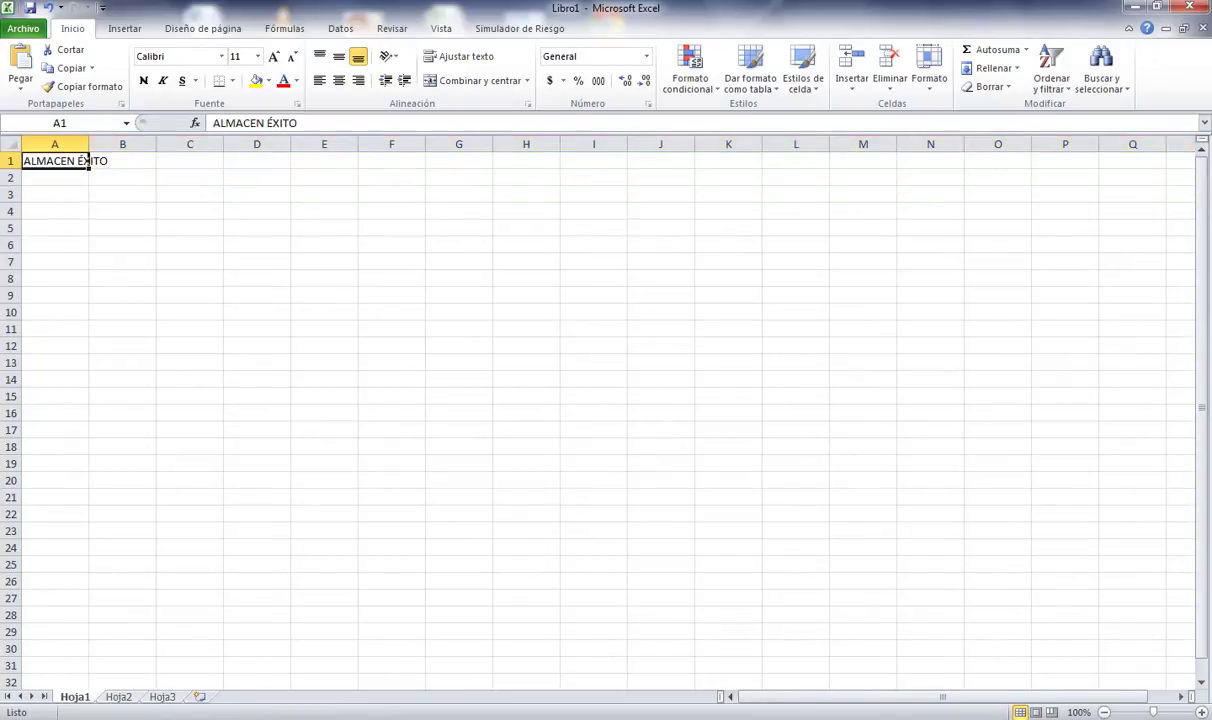
pyautogui.press('Right')
pyautogui.press('Left')
pyautogui.press('Down')
pyautogui.press('Up')
# - Merge A1:B1 with Combinar y centrar so ALMACEN ÉXITO is centred across both columns
pyautogui.moveTo(83, 161); pyautogui.dragTo(140, 161)
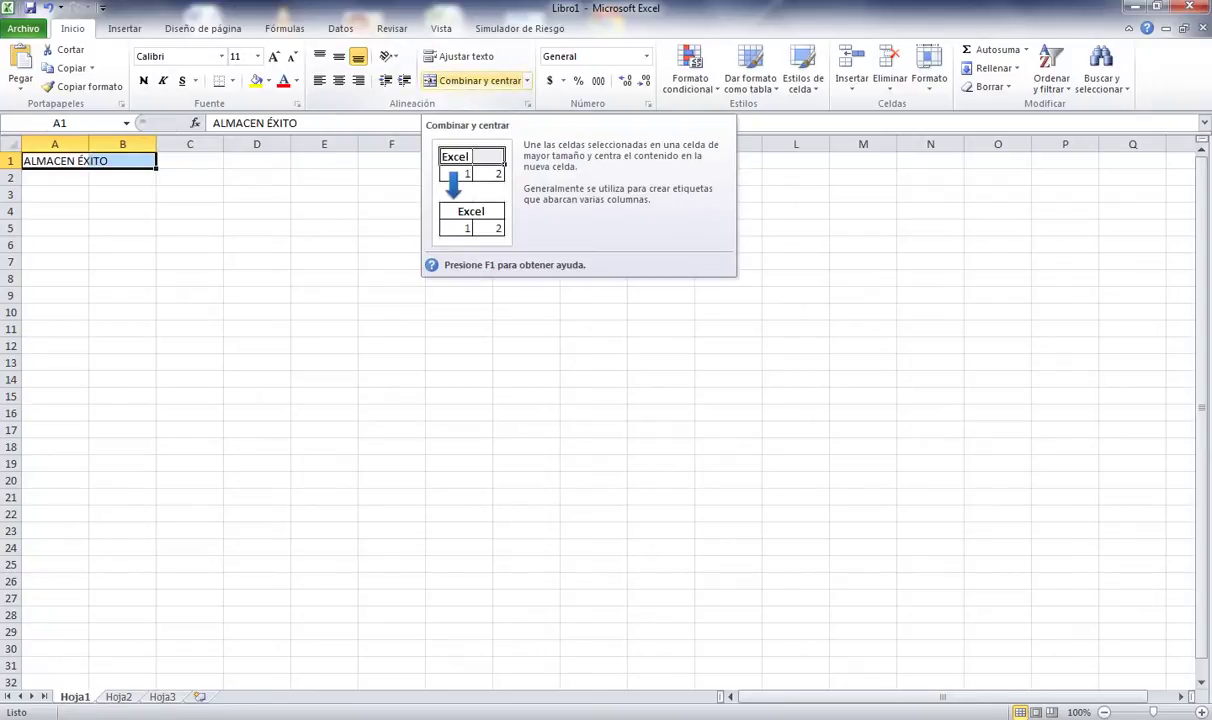
pyautogui.click(470, 80)
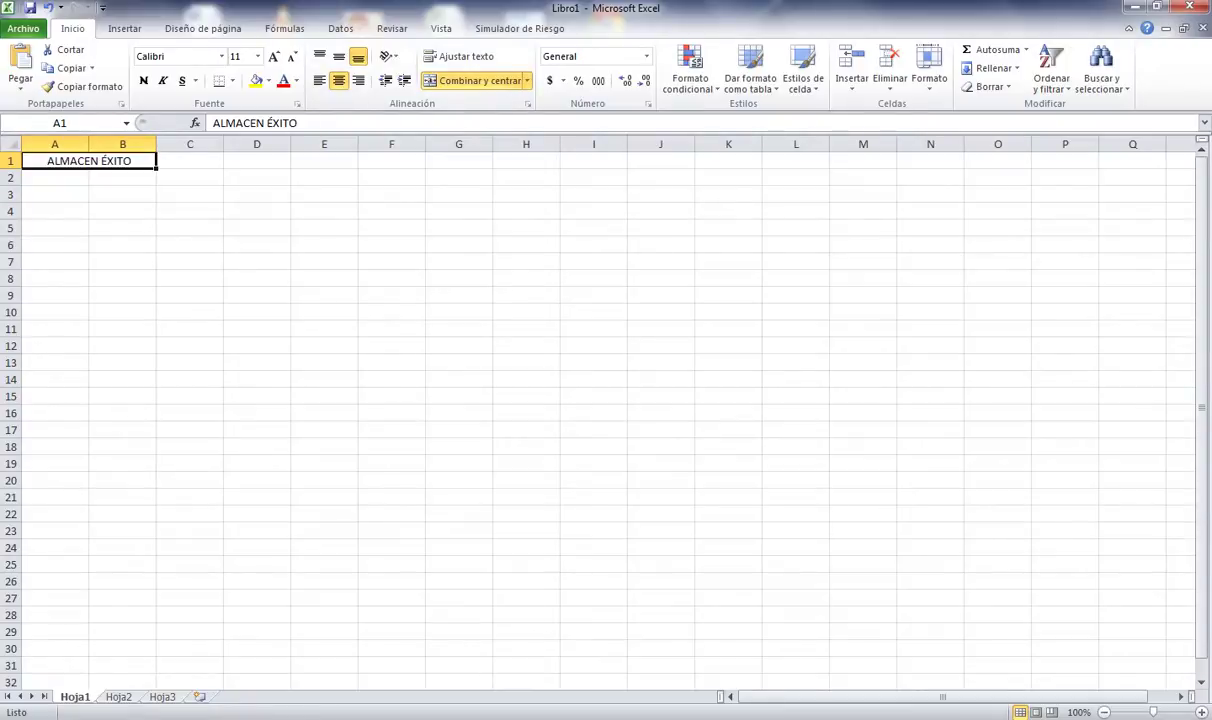
pyautogui.click(55, 194)
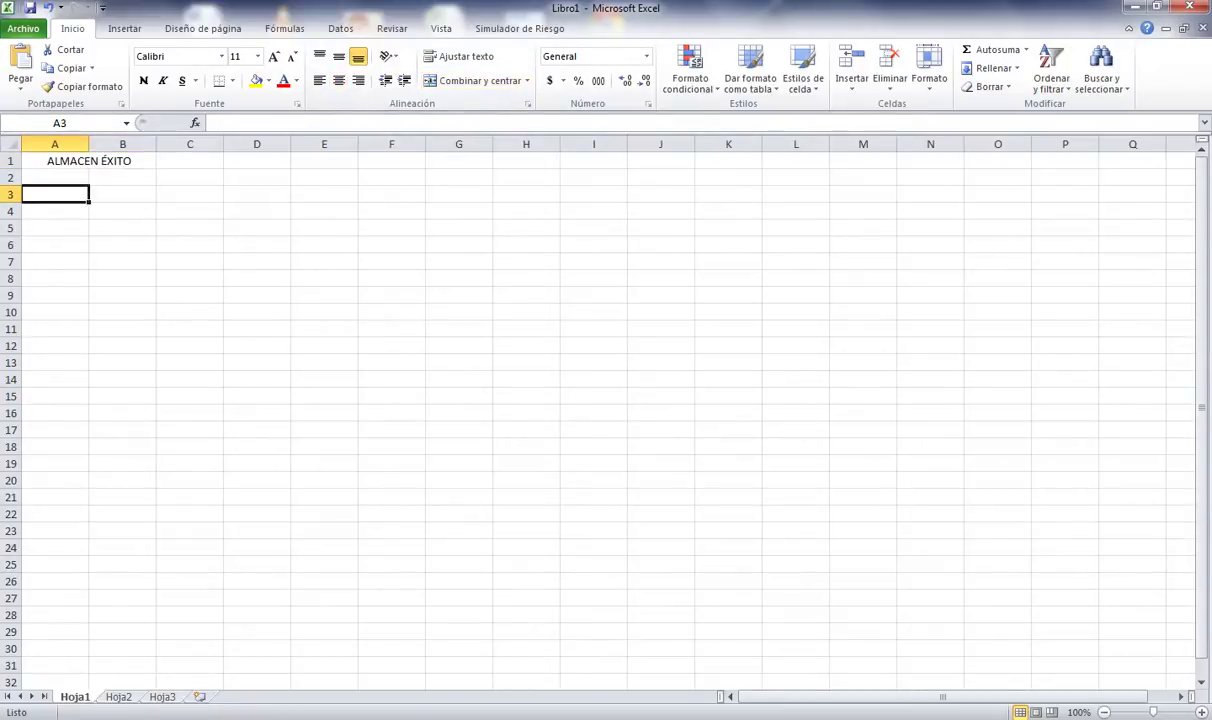
pyautogui.click(55, 177)
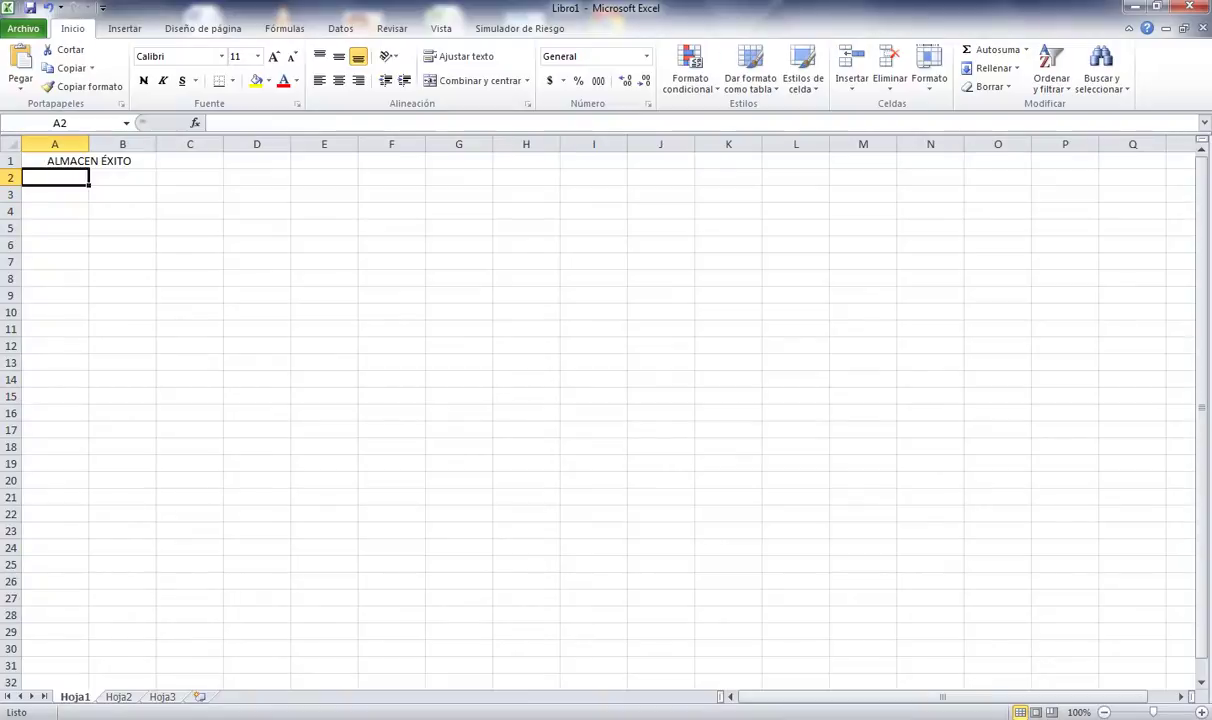
pyautogui.press('Right')
pyautogui.press('Right')
pyautogui.press('Right')
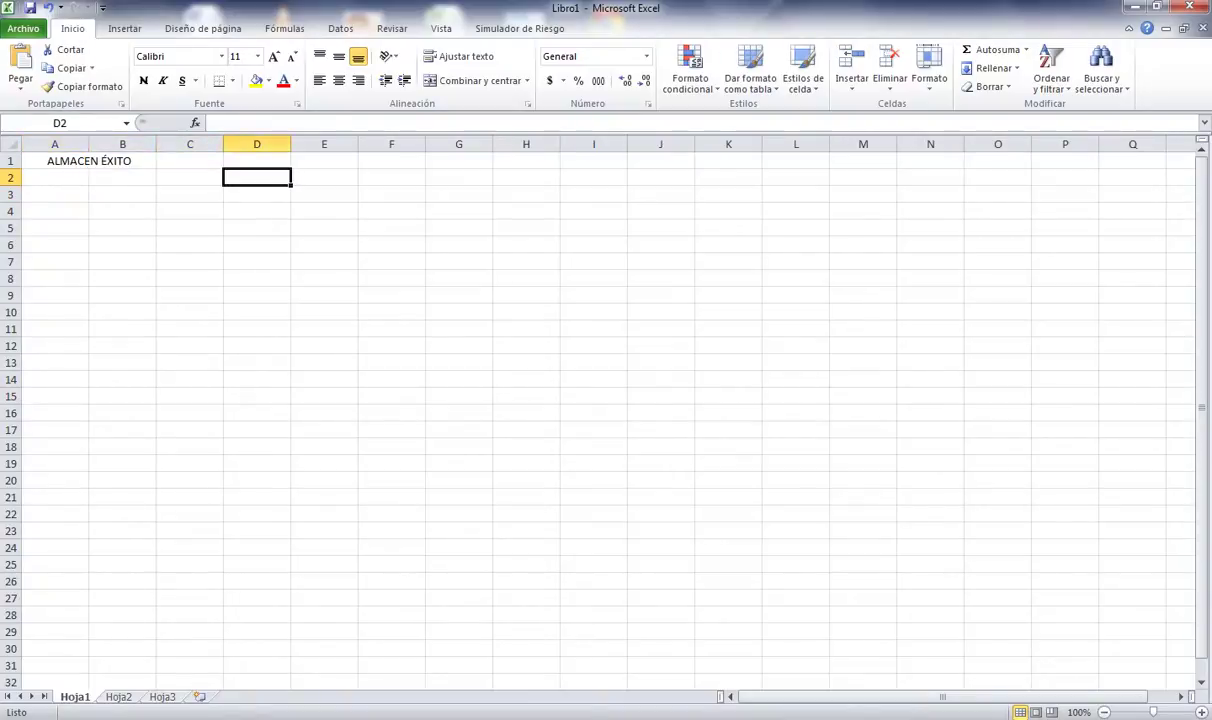
pyautogui.press('Left')
pyautogui.press('Left')
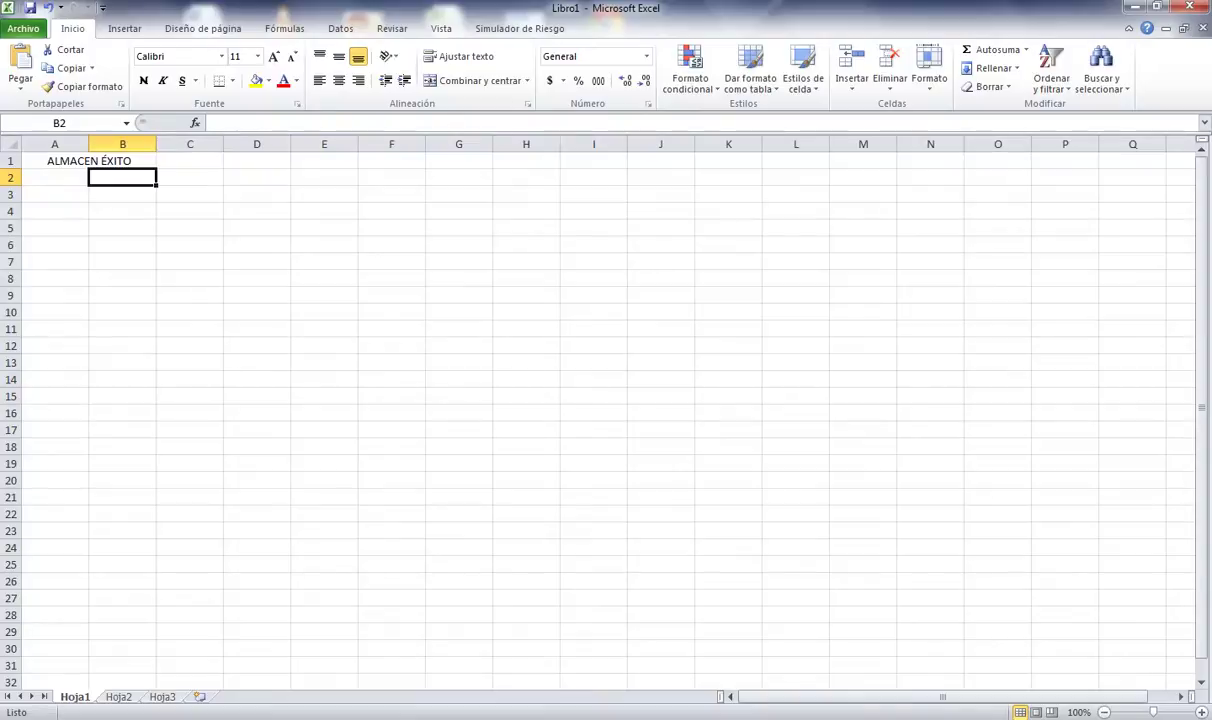
pyautogui.press('Left')
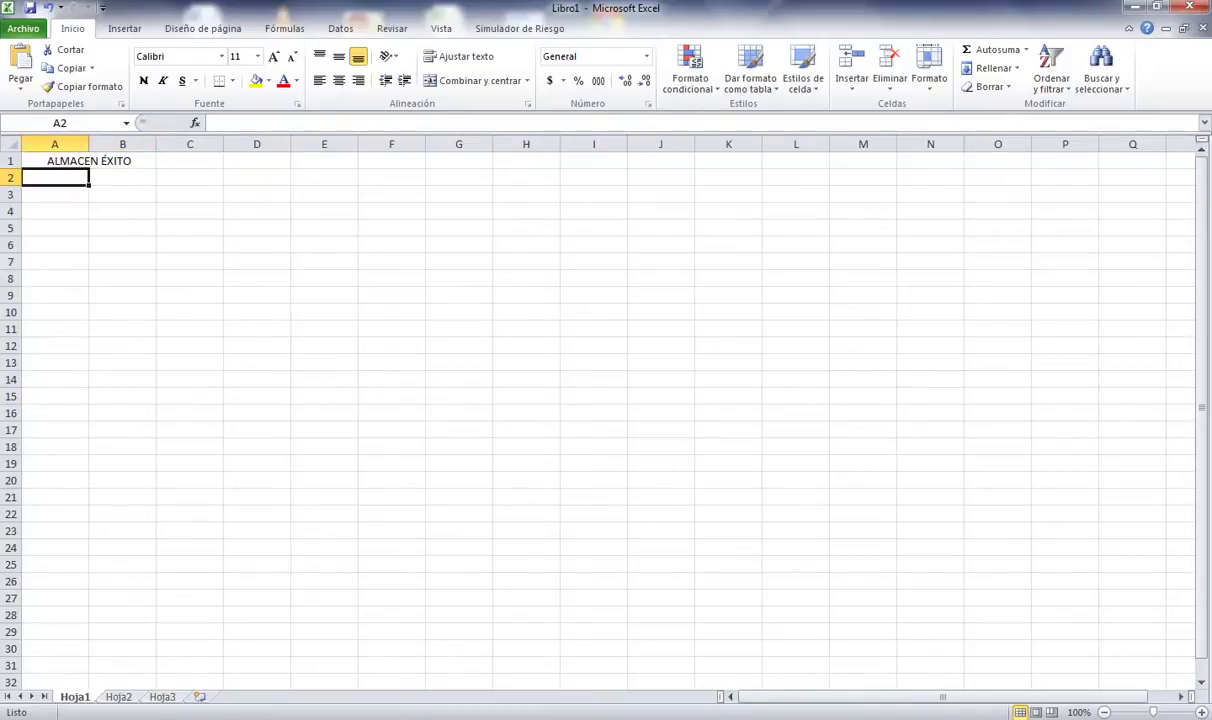
# - Enter headers ARTICULO, CANTIDAD, VALOR UNITARIO and VALOR TOTAL in A2:D2, widening column C
pyautogui.write('ARTI')
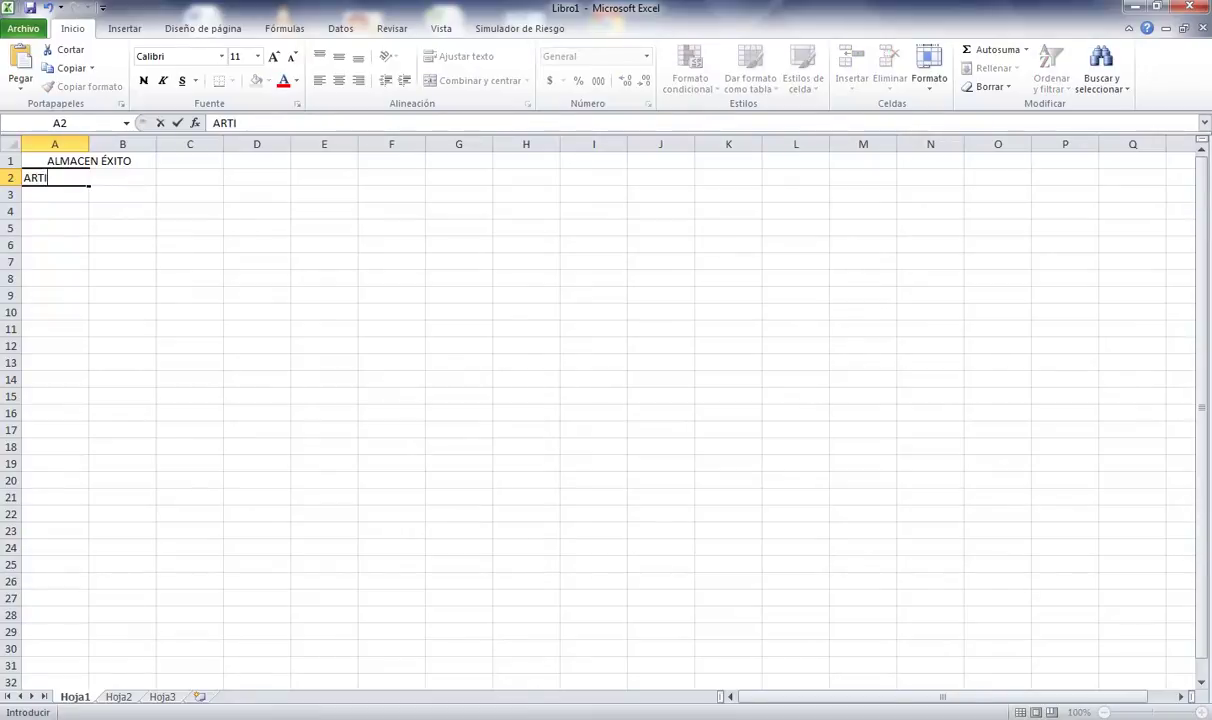
pyautogui.write('CULO')
pyautogui.press('Tab')
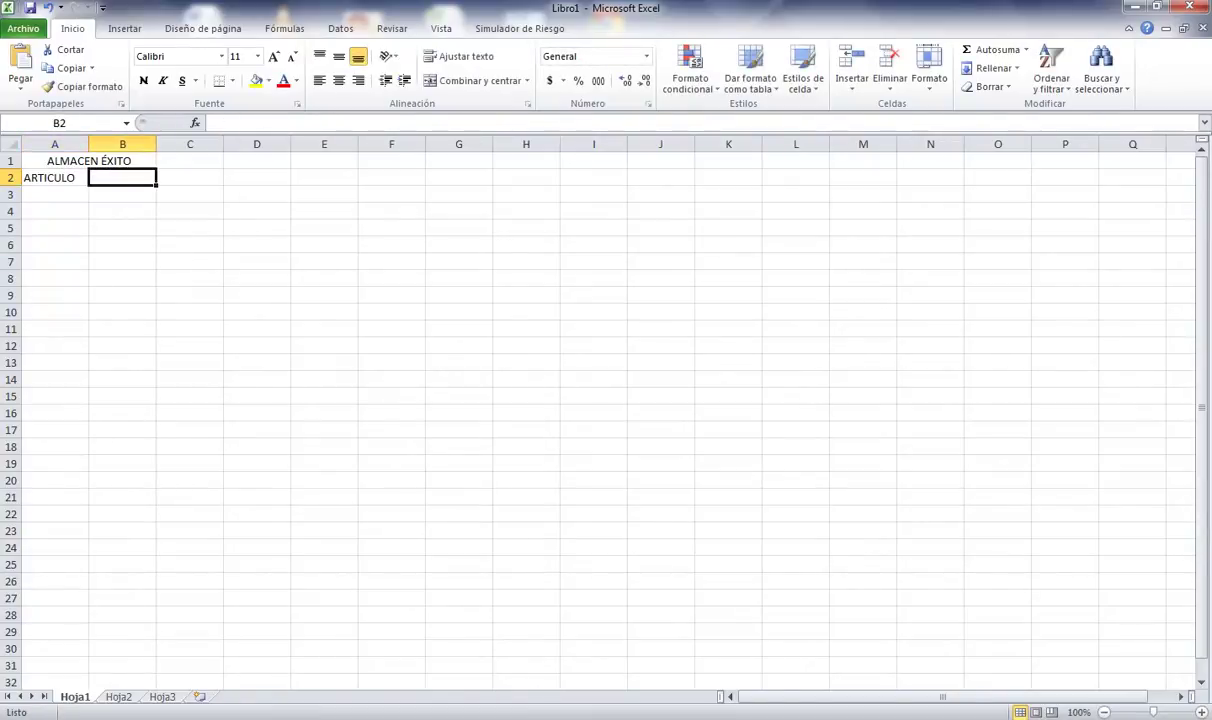
pyautogui.write('CANTI')
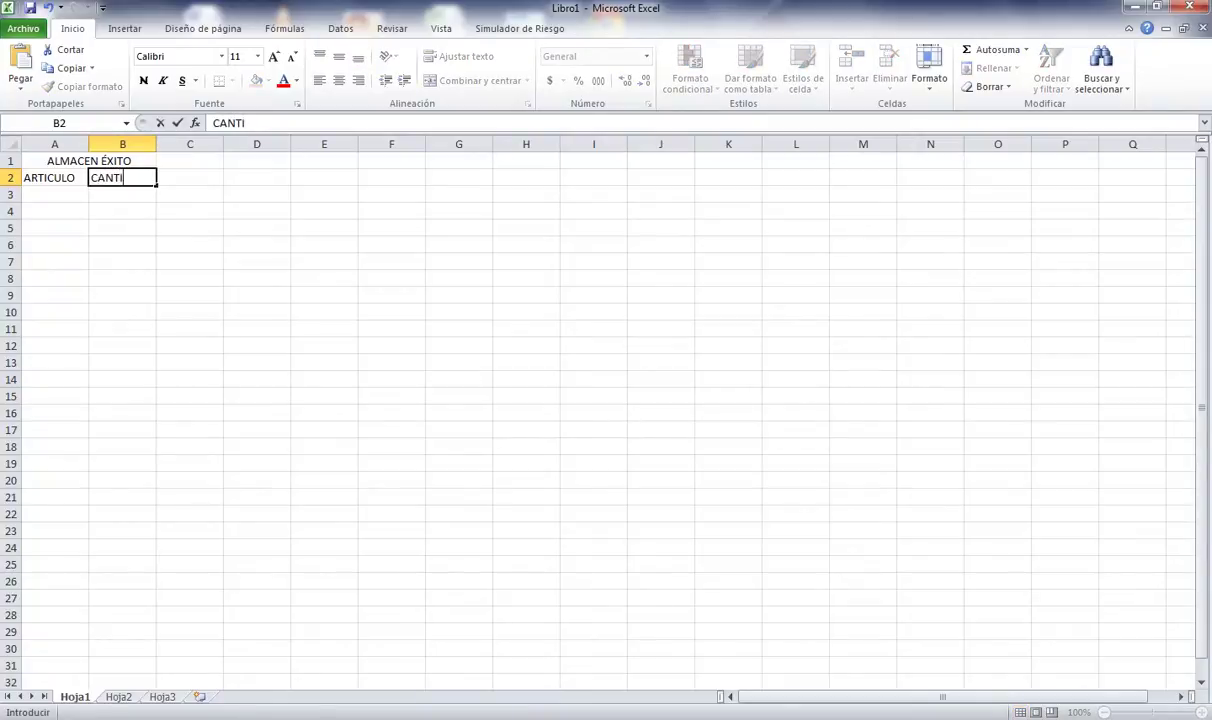
pyautogui.write('DAD')
pyautogui.press('Tab')
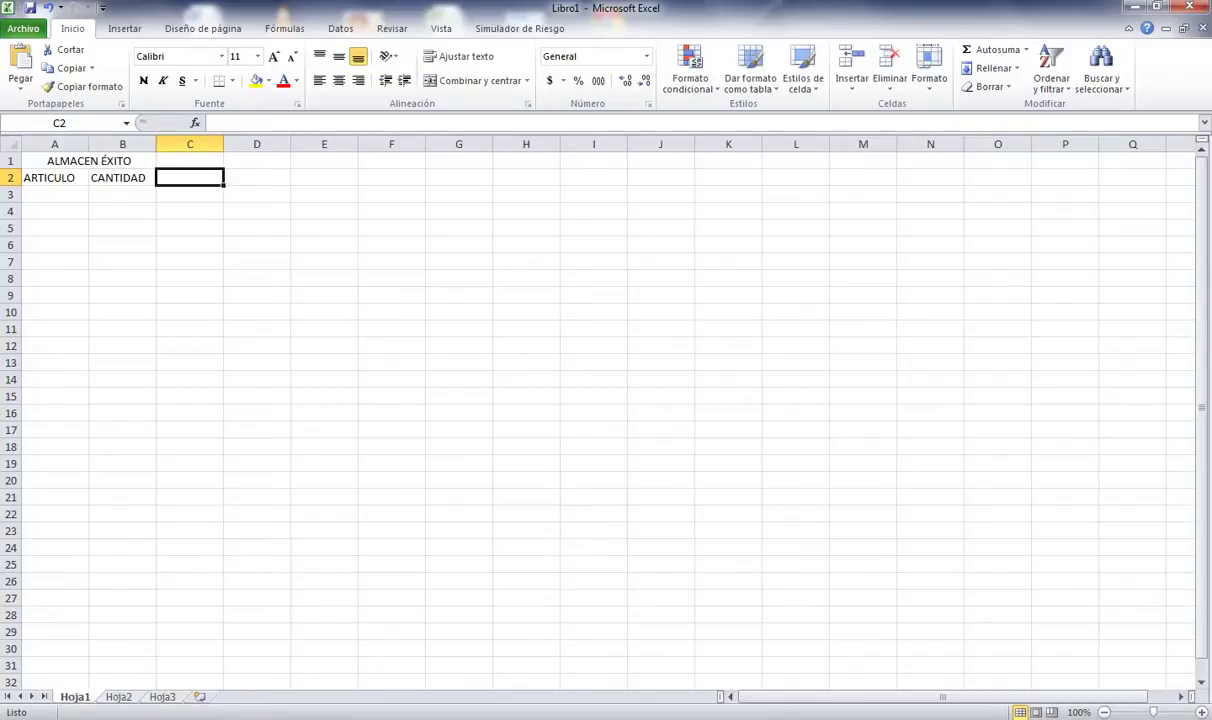
pyautogui.write('VALOR ')
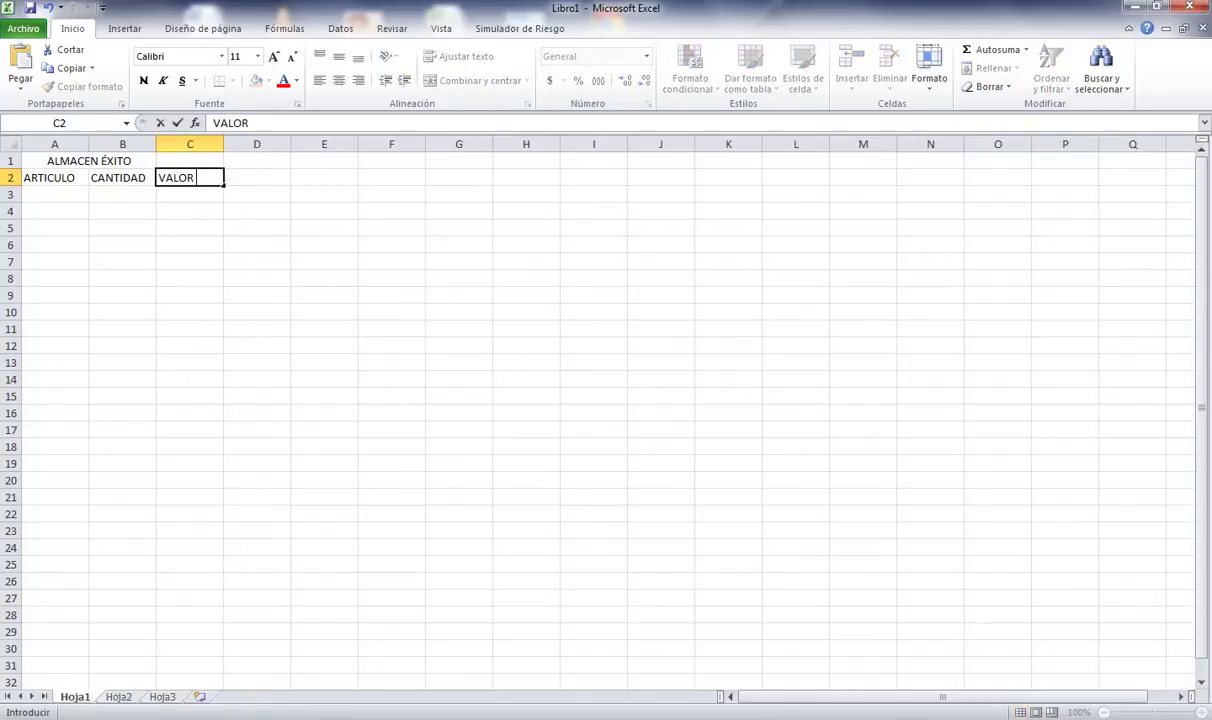
pyautogui.write('UNITARIO')
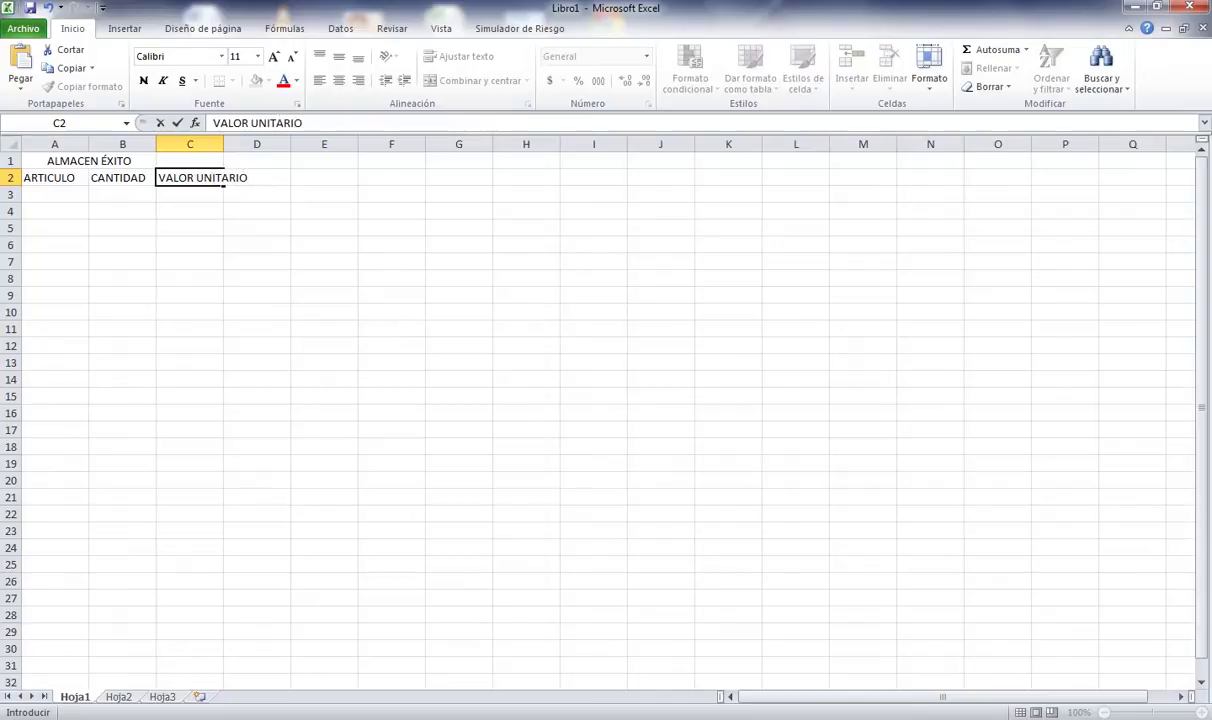
pyautogui.click(189, 228)
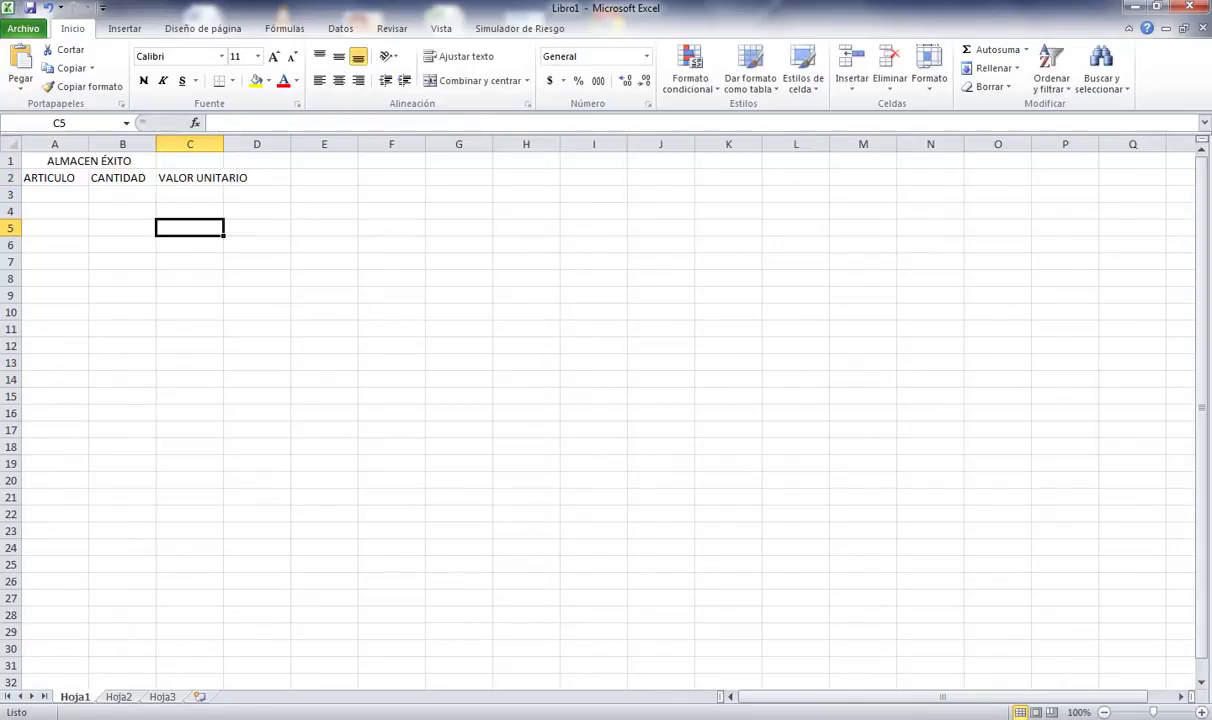
pyautogui.moveTo(223, 144); pyautogui.dragTo(266, 144)
pyautogui.click(300, 177)
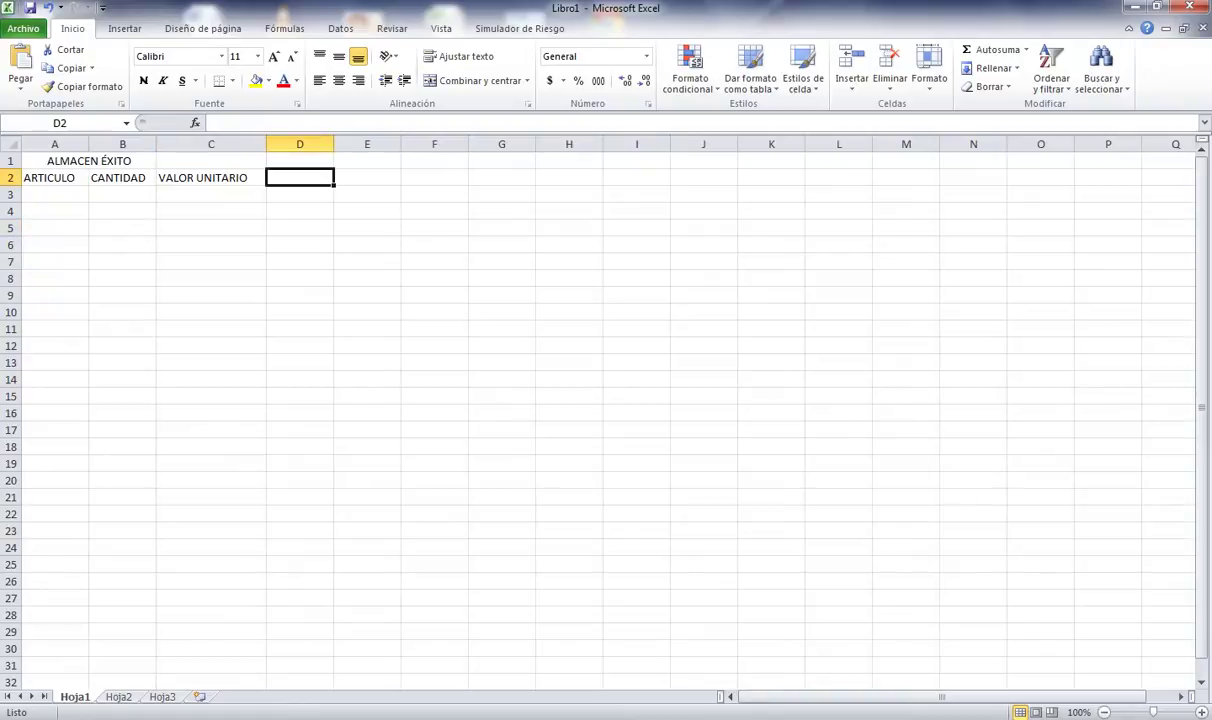
pyautogui.write('VA')
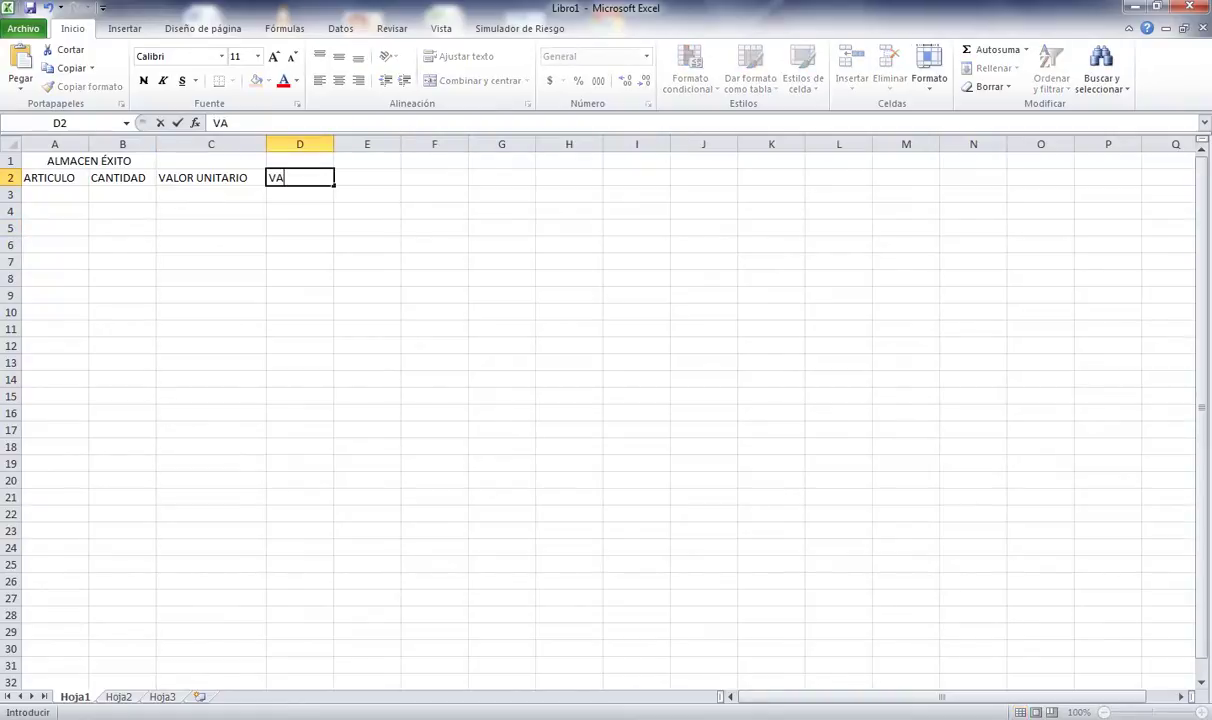
pyautogui.write('LOR TOTAL')
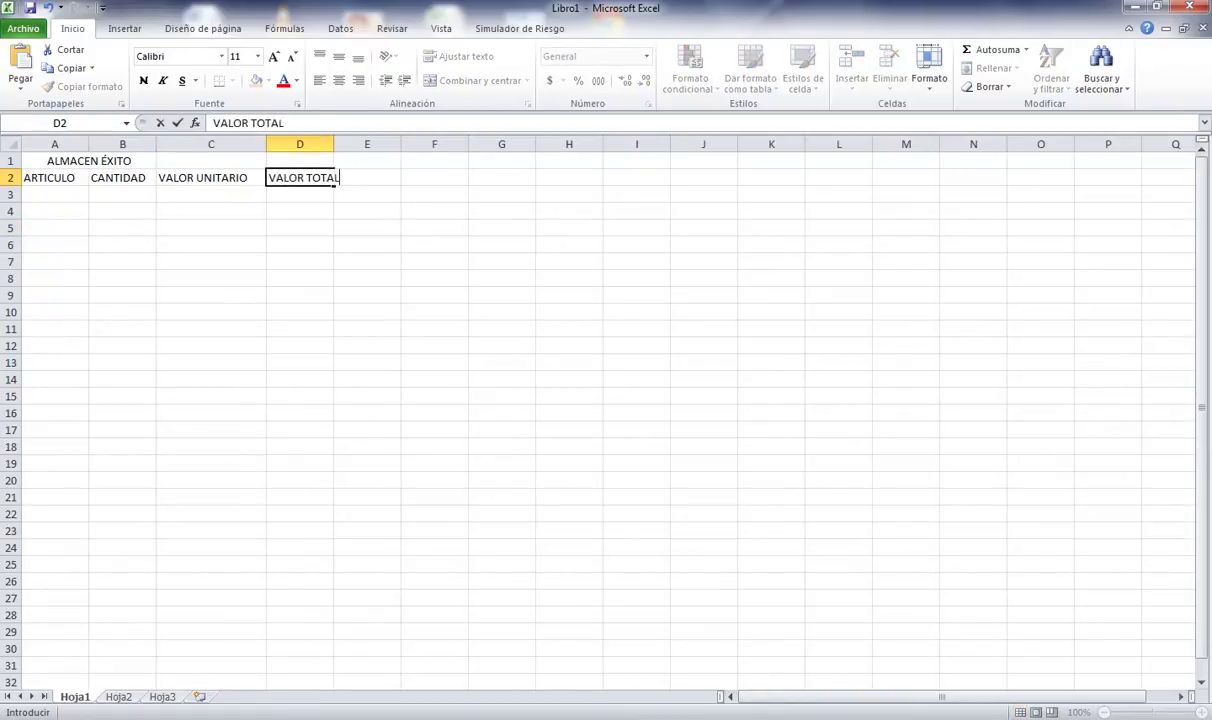
pyautogui.press('Return')
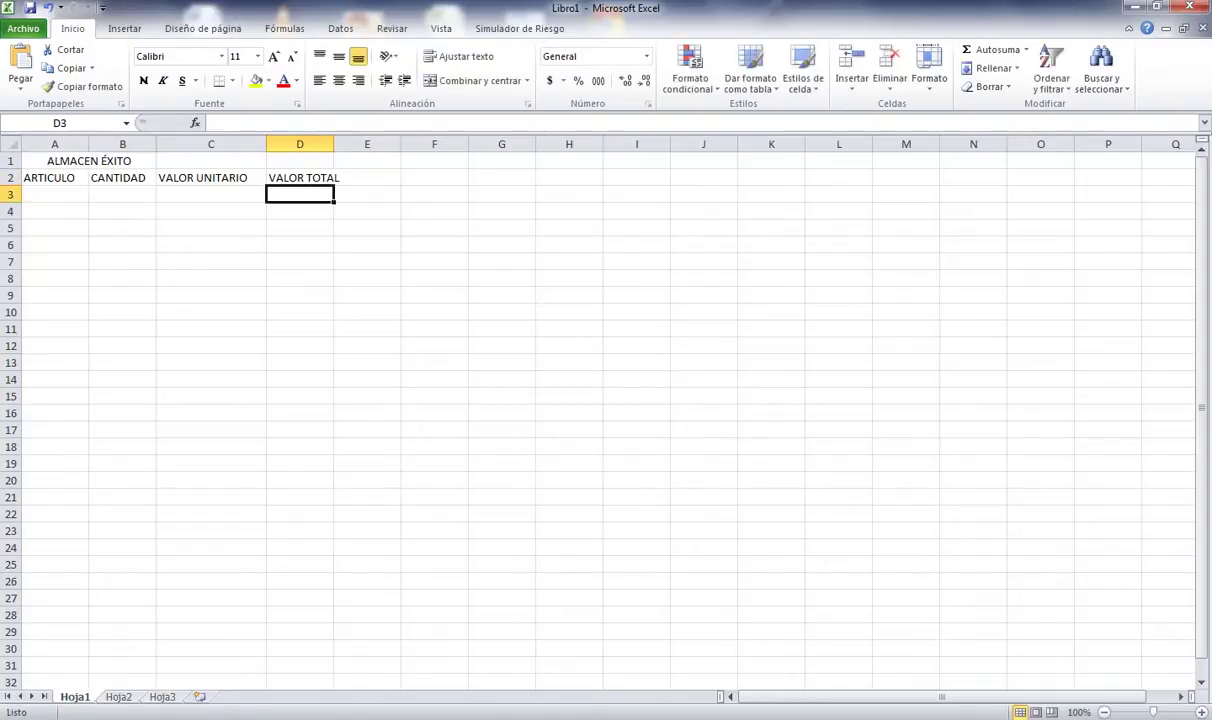
# - Widen column D to fit VALOR TOTAL and select D3 for the total formula
pyautogui.moveTo(333, 144); pyautogui.dragTo(349, 144)
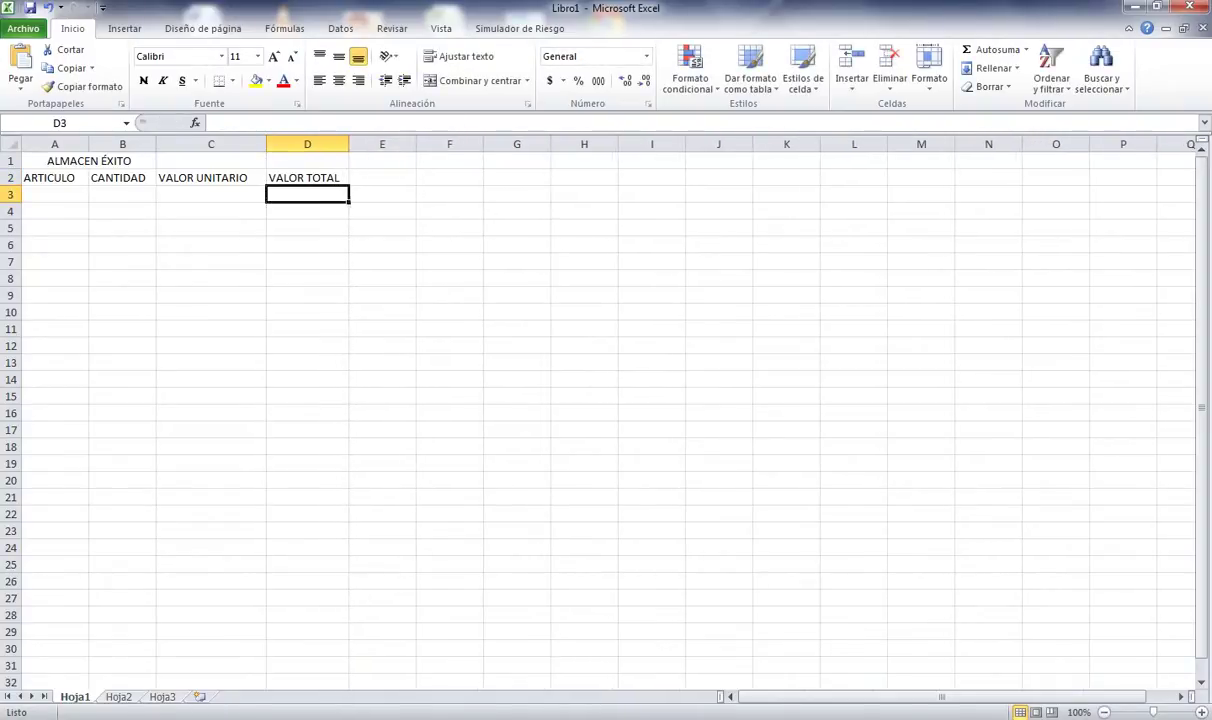
pyautogui.click(382, 177)
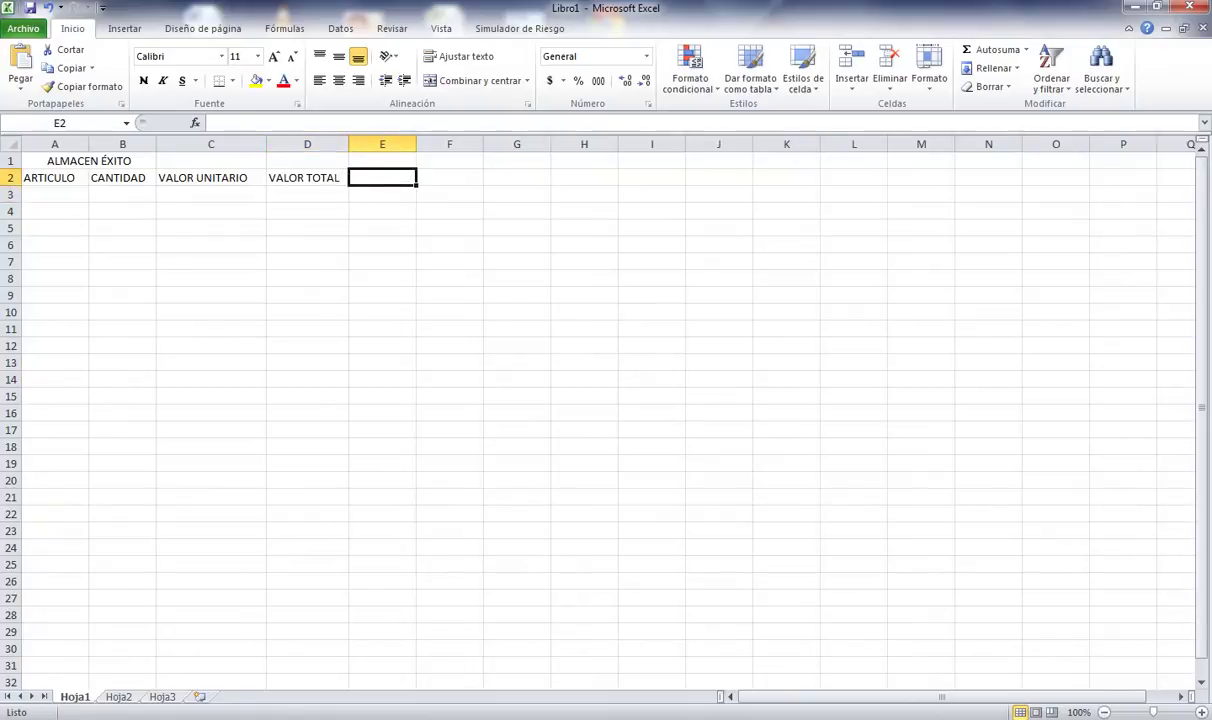
pyautogui.click(55, 194)
pyautogui.click(122, 194)
pyautogui.click(210, 194)
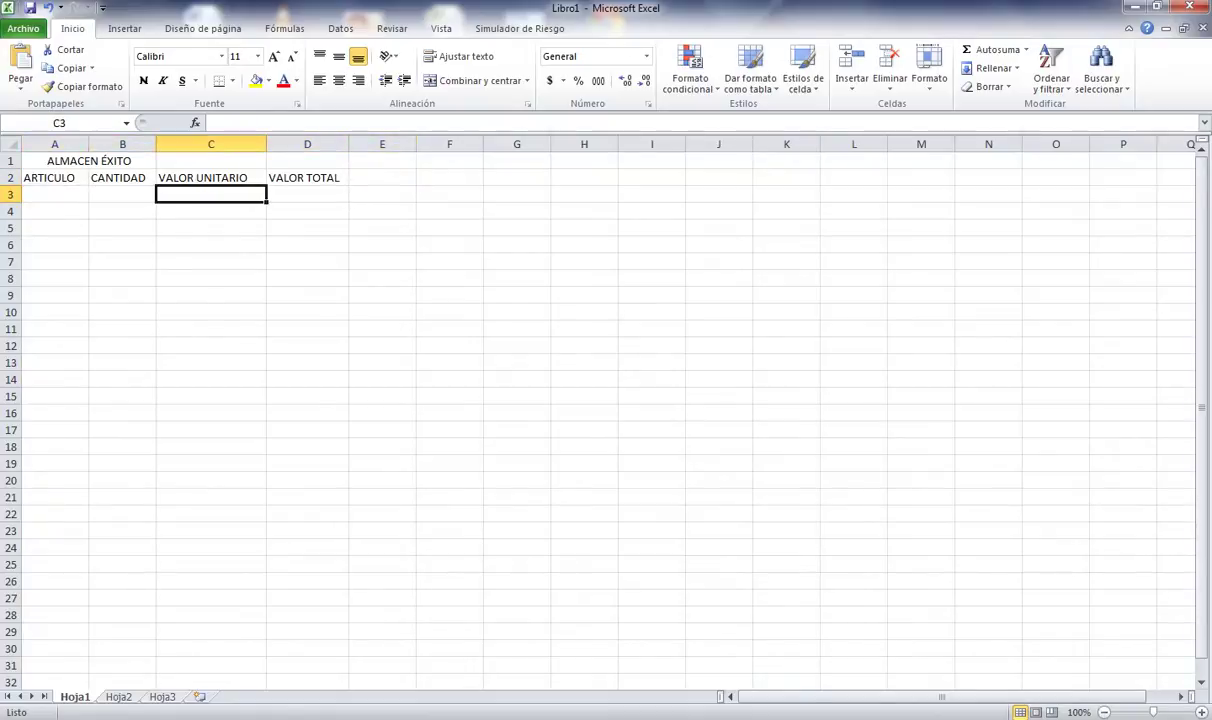
pyautogui.click(307, 210)
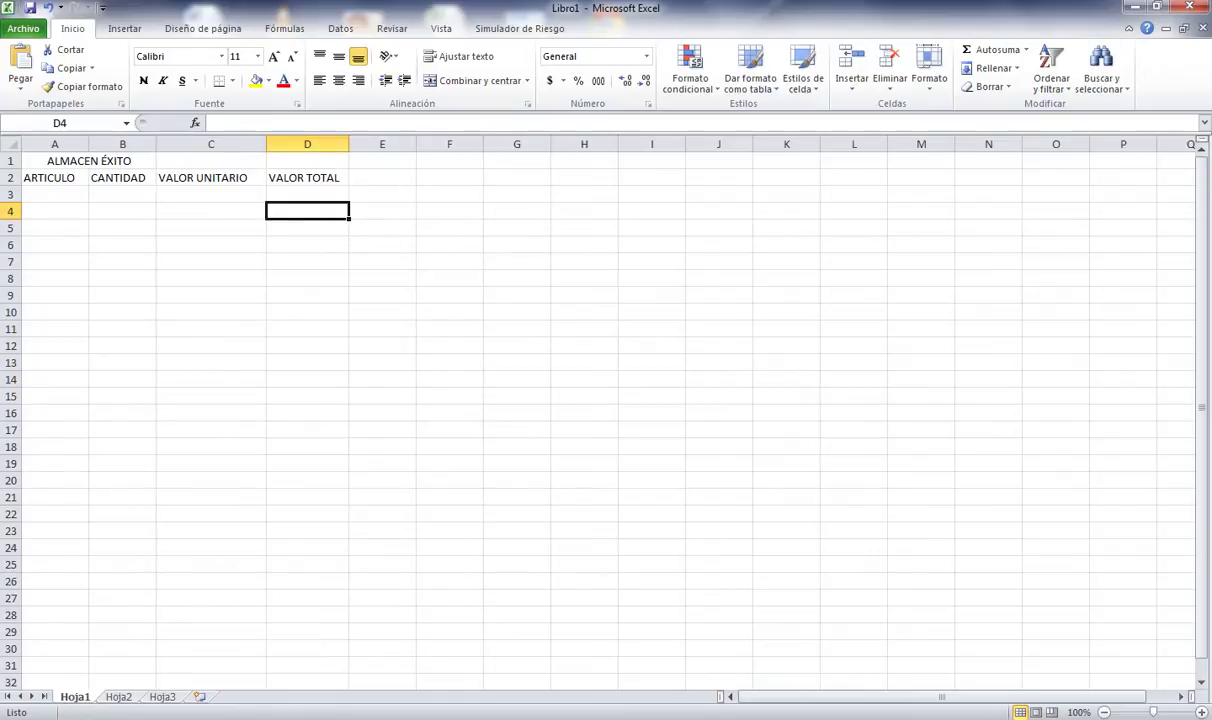
pyautogui.click(307, 194)
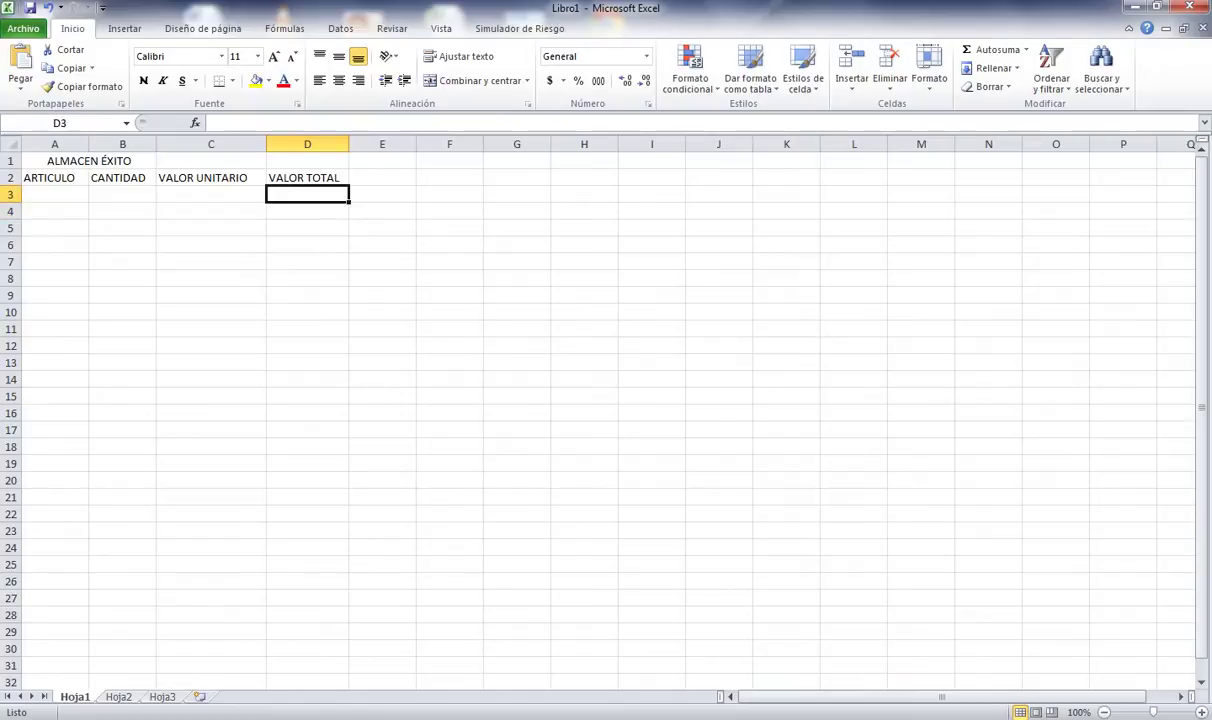
pyautogui.click(122, 194)
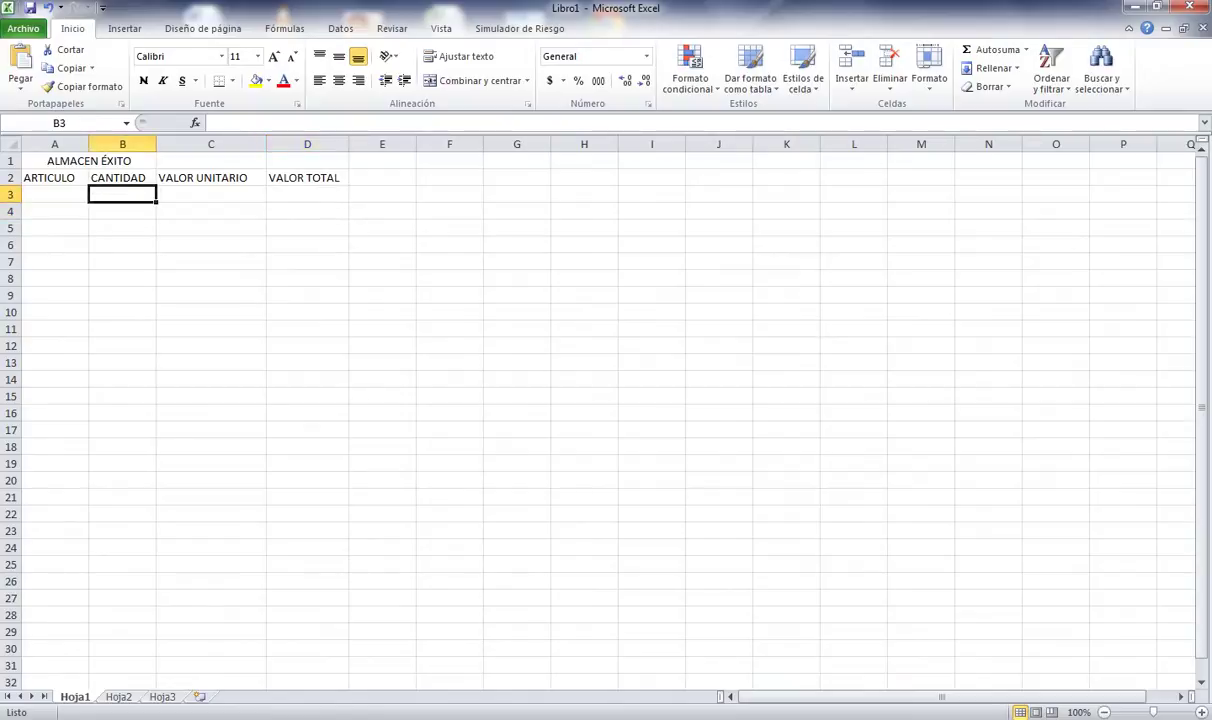
pyautogui.click(210, 194)
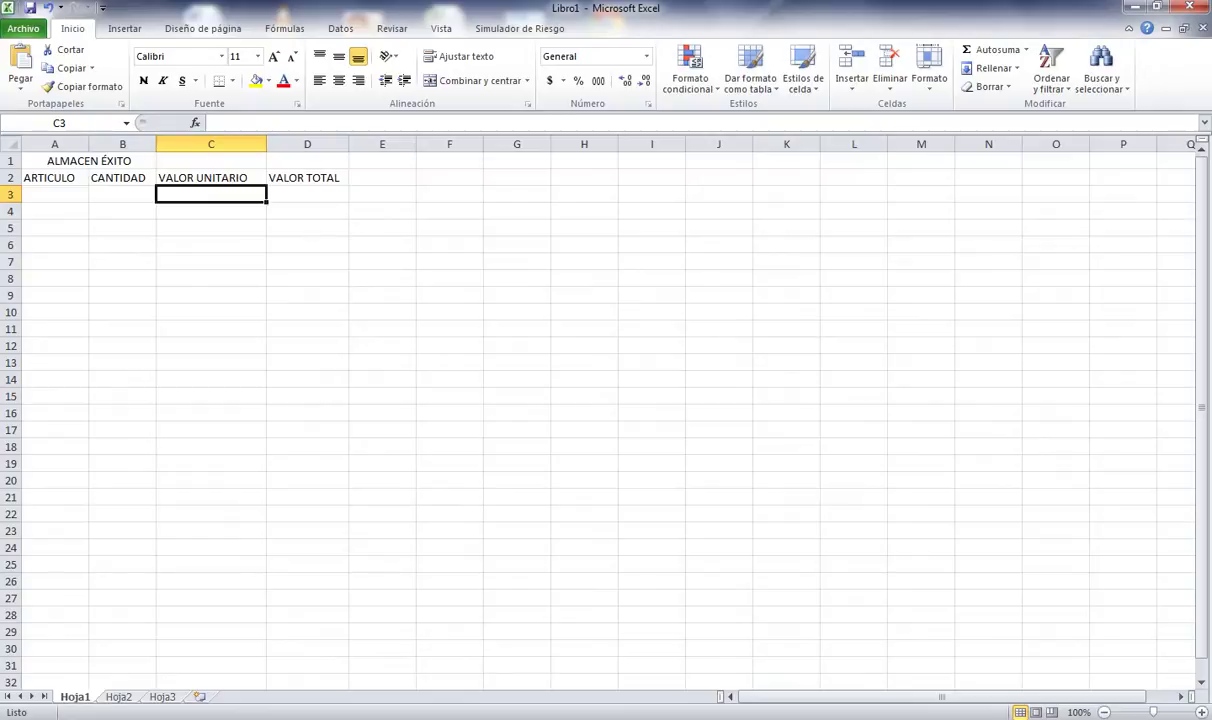
pyautogui.click(307, 194)
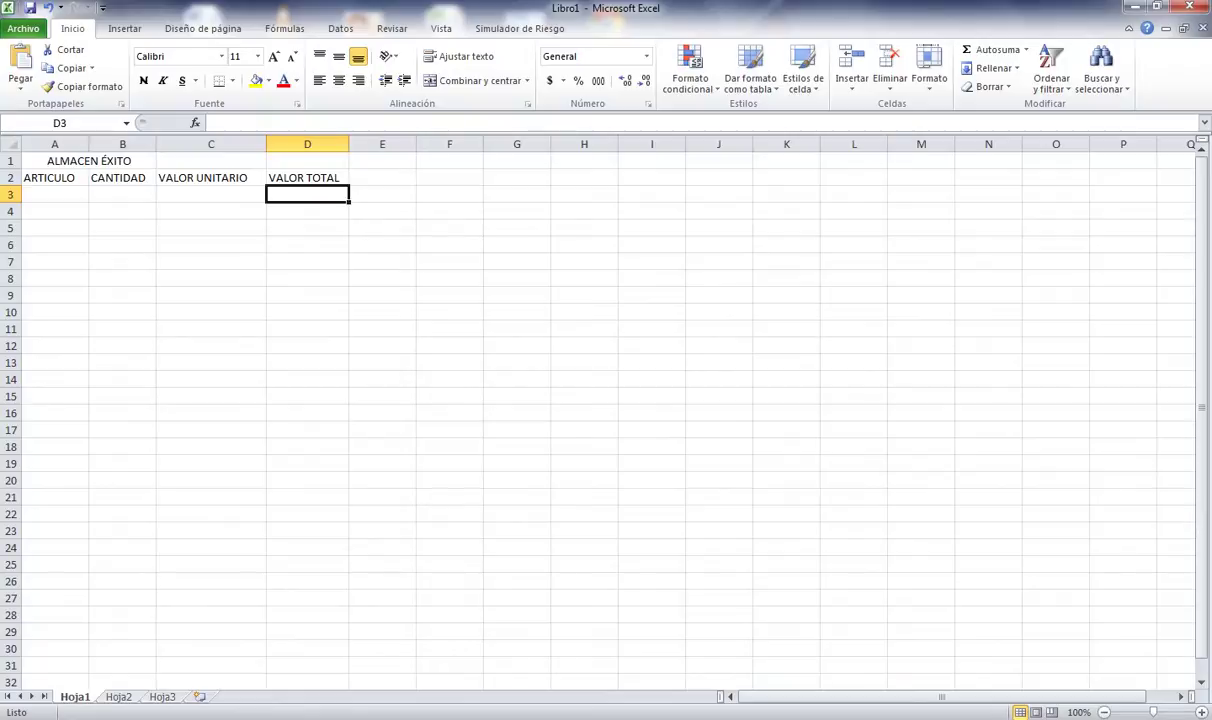
# - Enter the formula =B3*C3 in D3 to multiply quantity by unit price
pyautogui.write('=')
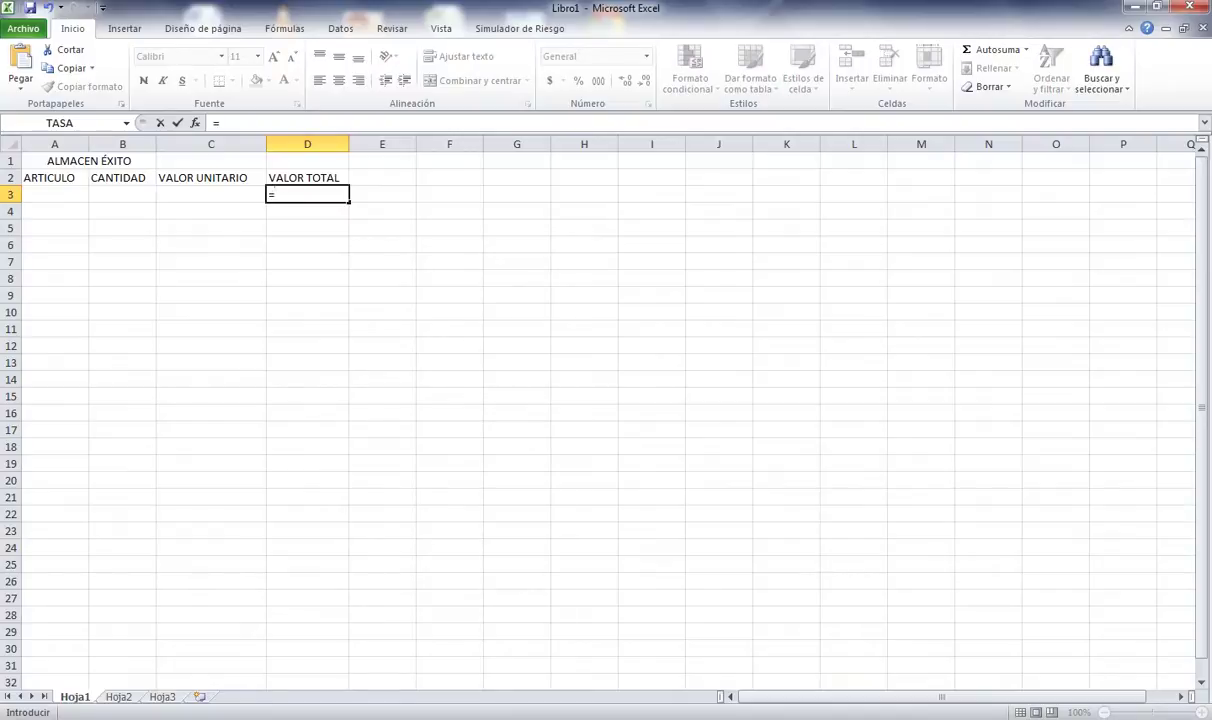
pyautogui.click(122, 195)
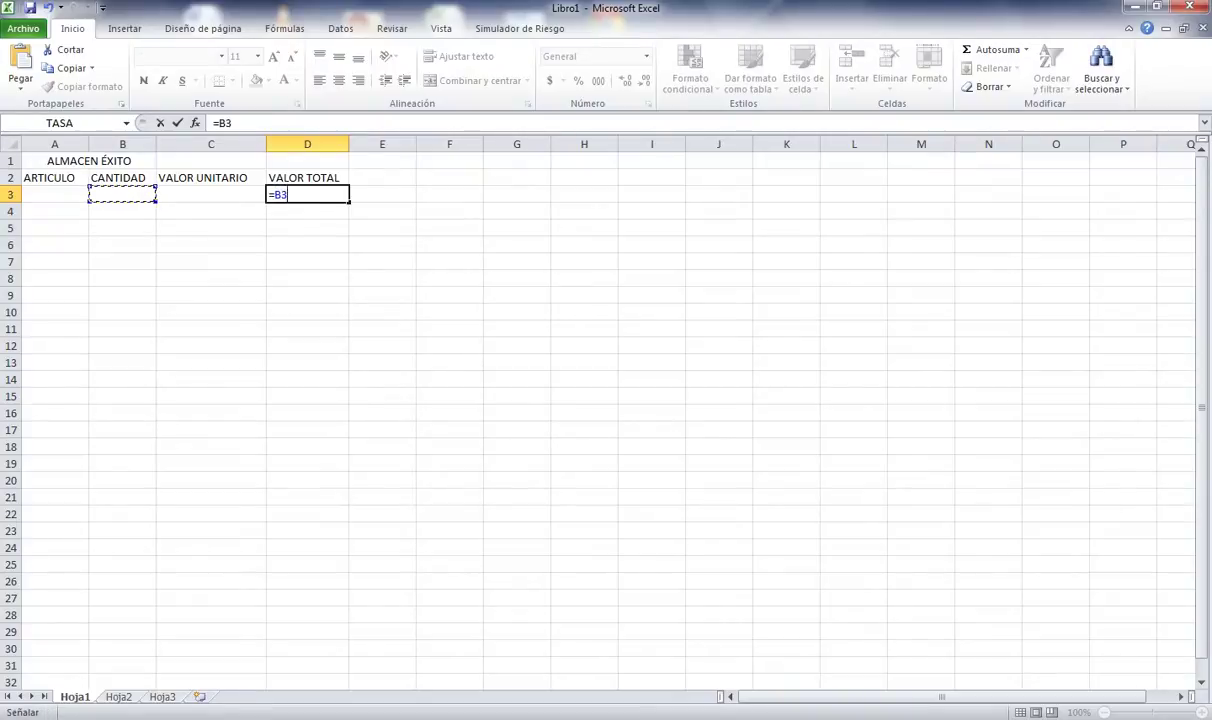
pyautogui.write('*')
pyautogui.click(210, 195)
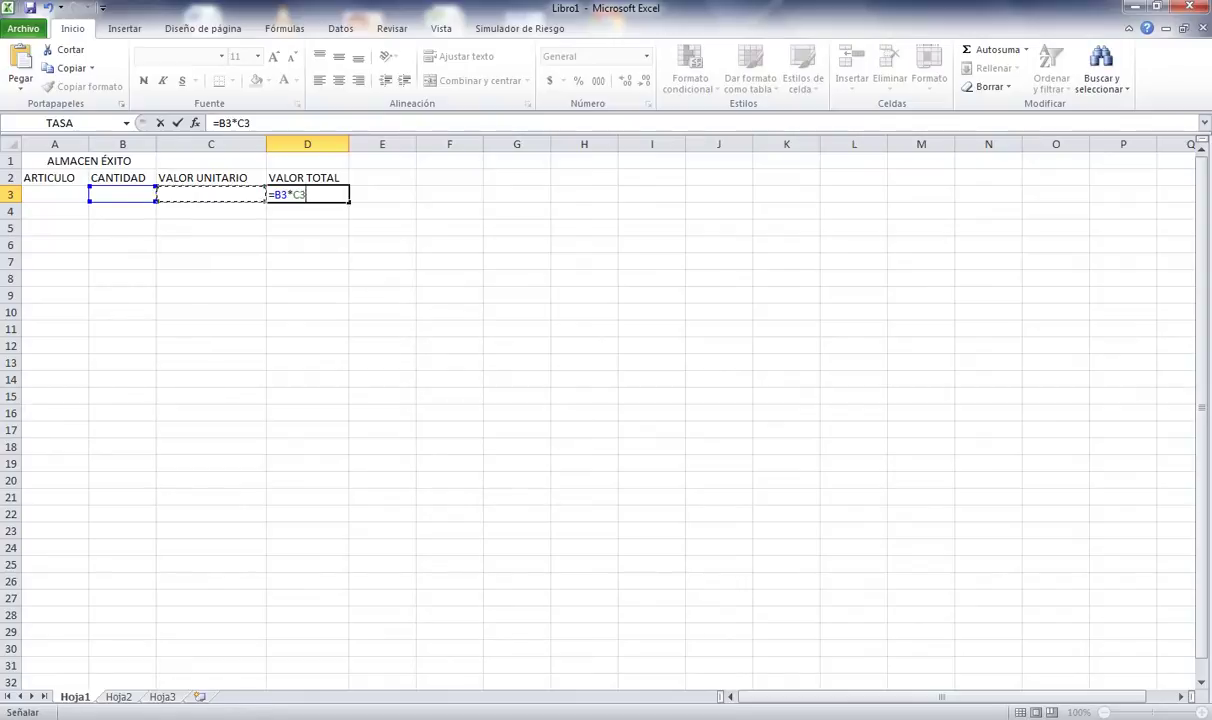
pyautogui.press('Return')
pyautogui.click(307, 195)
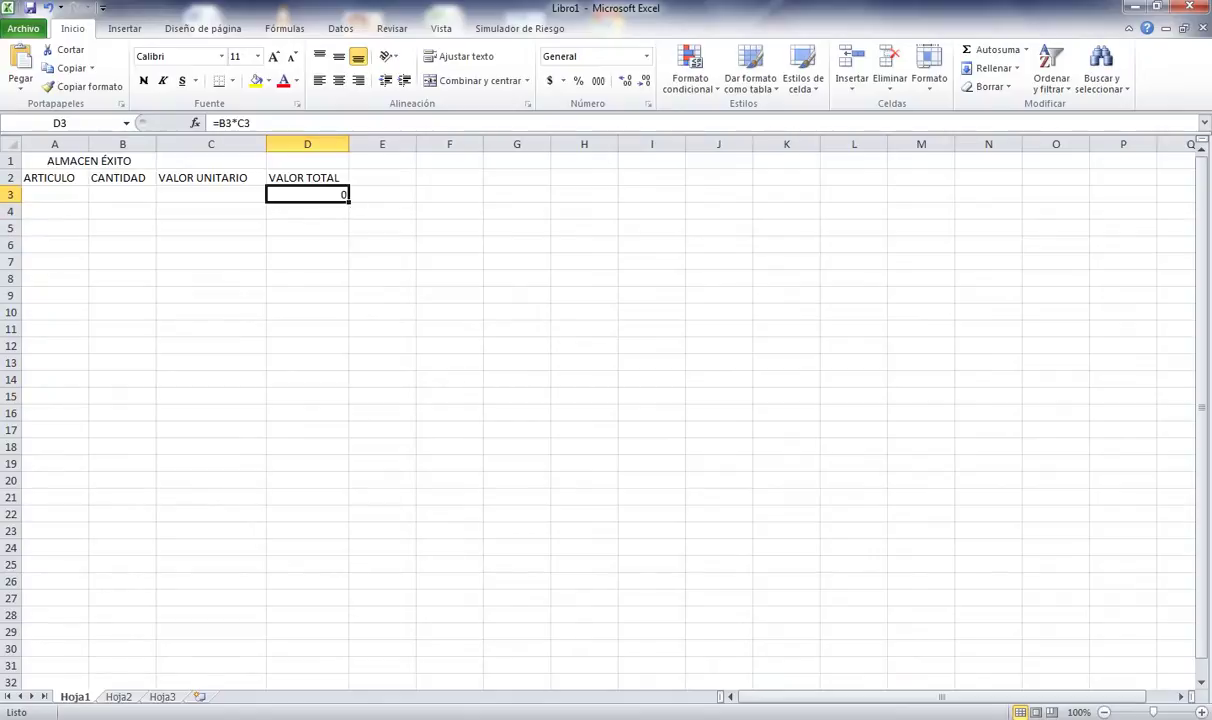
pyautogui.click(55, 195)
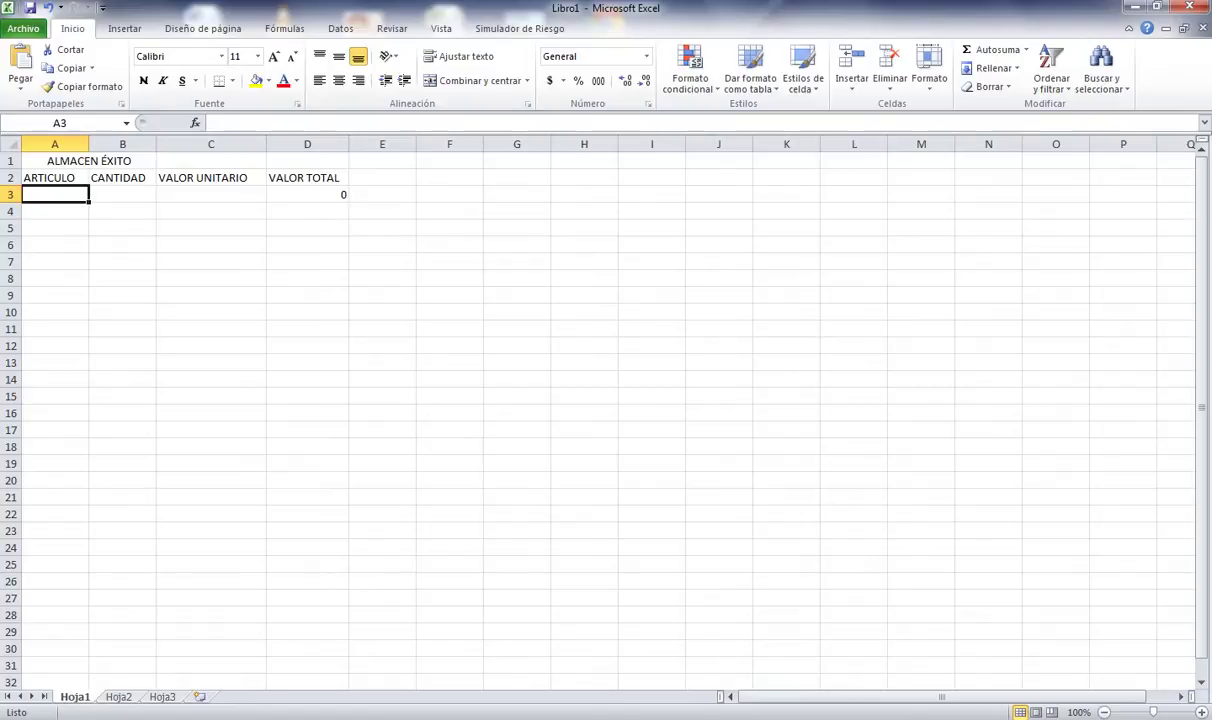
# - Enter CAMISA with quantity 2 and unit price 28500 in row 3
pyautogui.write('CAMI')
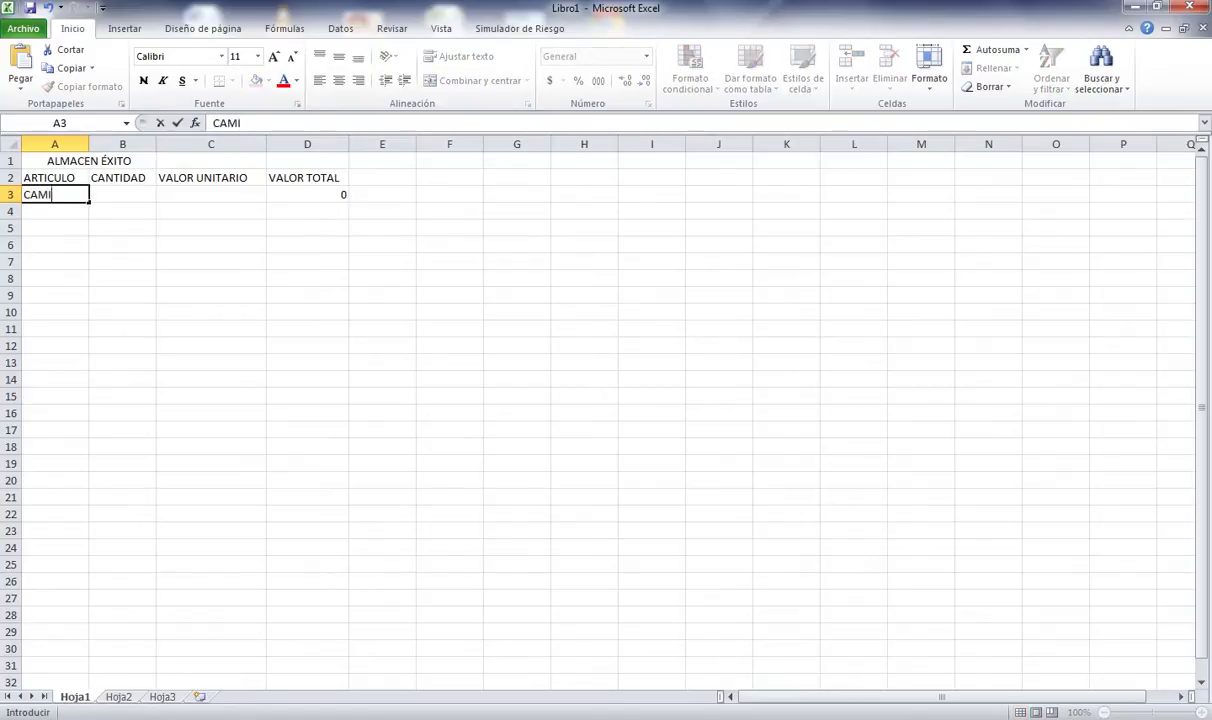
pyautogui.write('SA')
pyautogui.press('Tab')
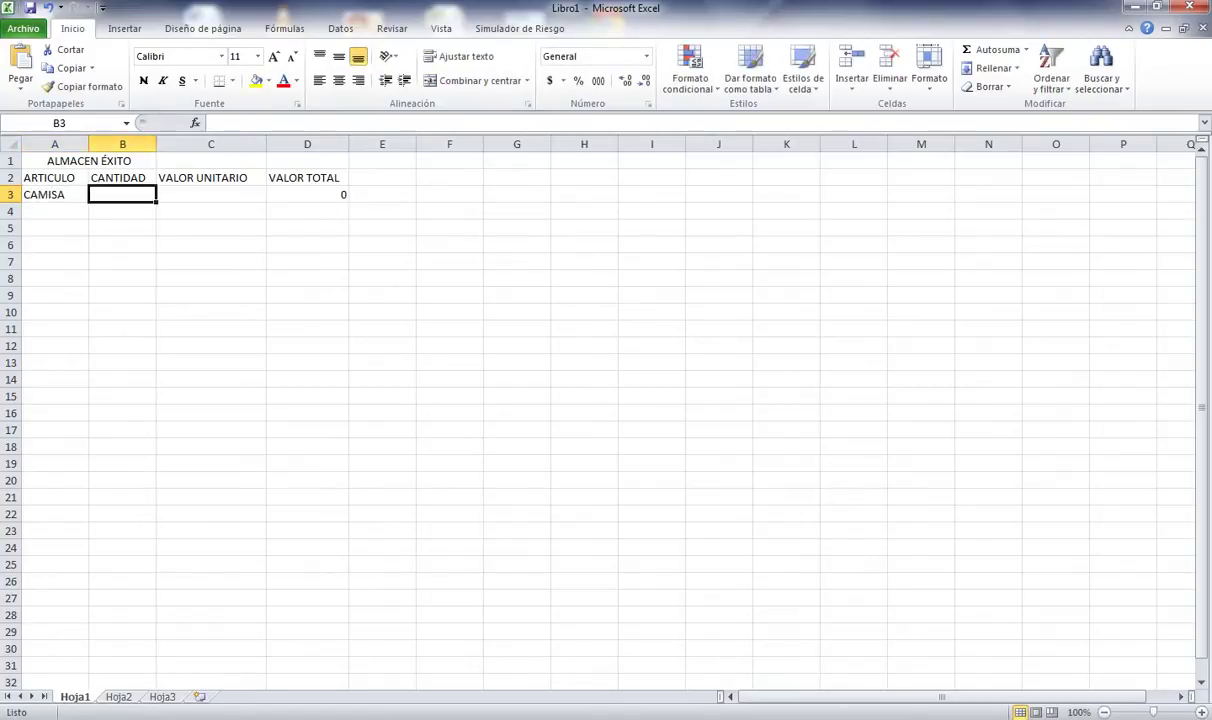
pyautogui.write('2')
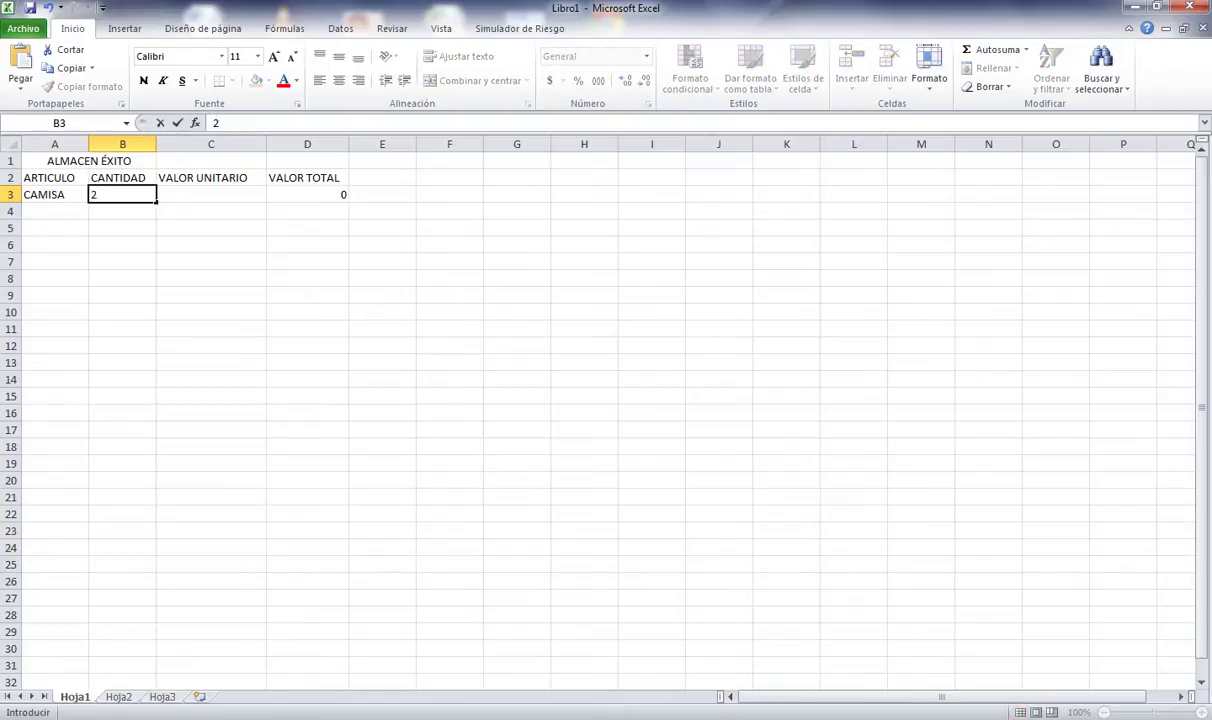
pyautogui.press('Tab')
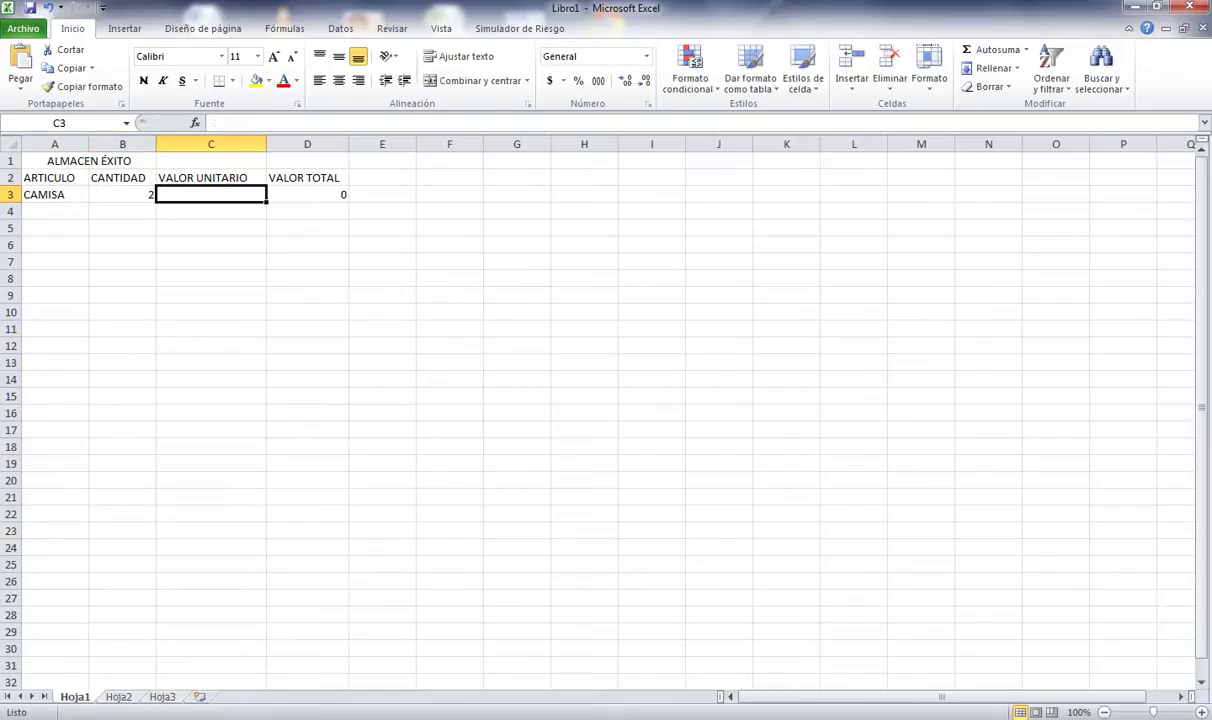
pyautogui.write('28')
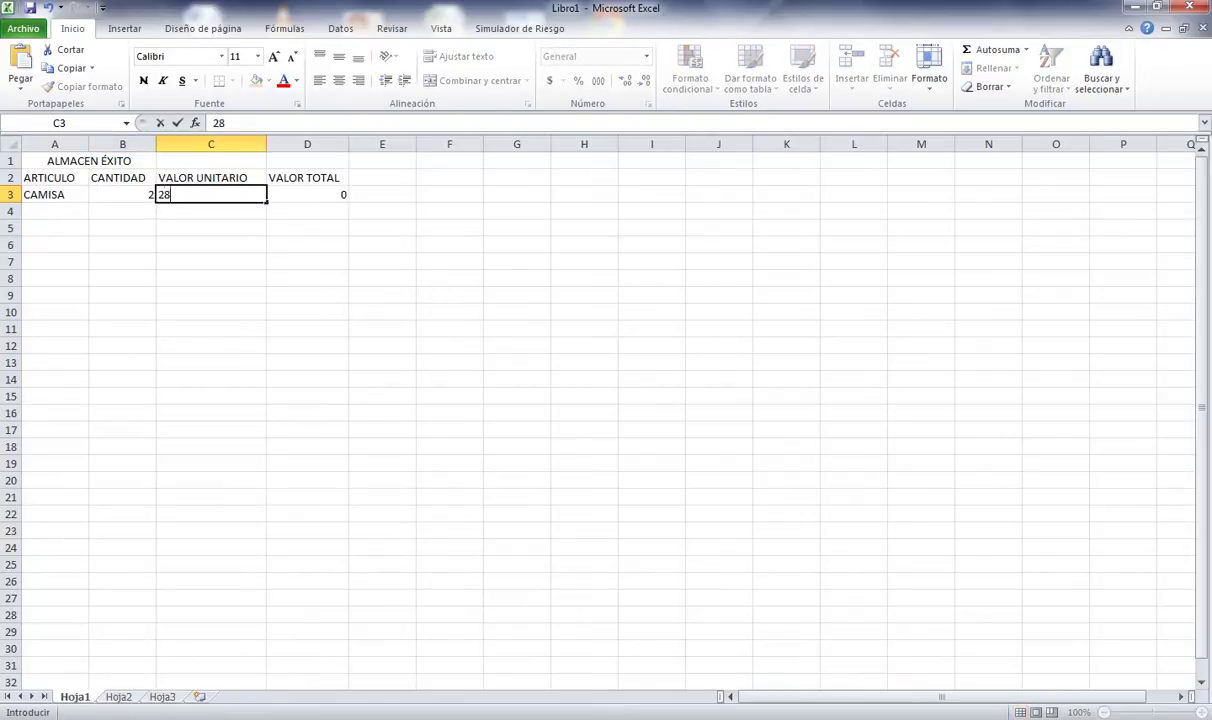
pyautogui.write('500')
pyautogui.press('Tab')
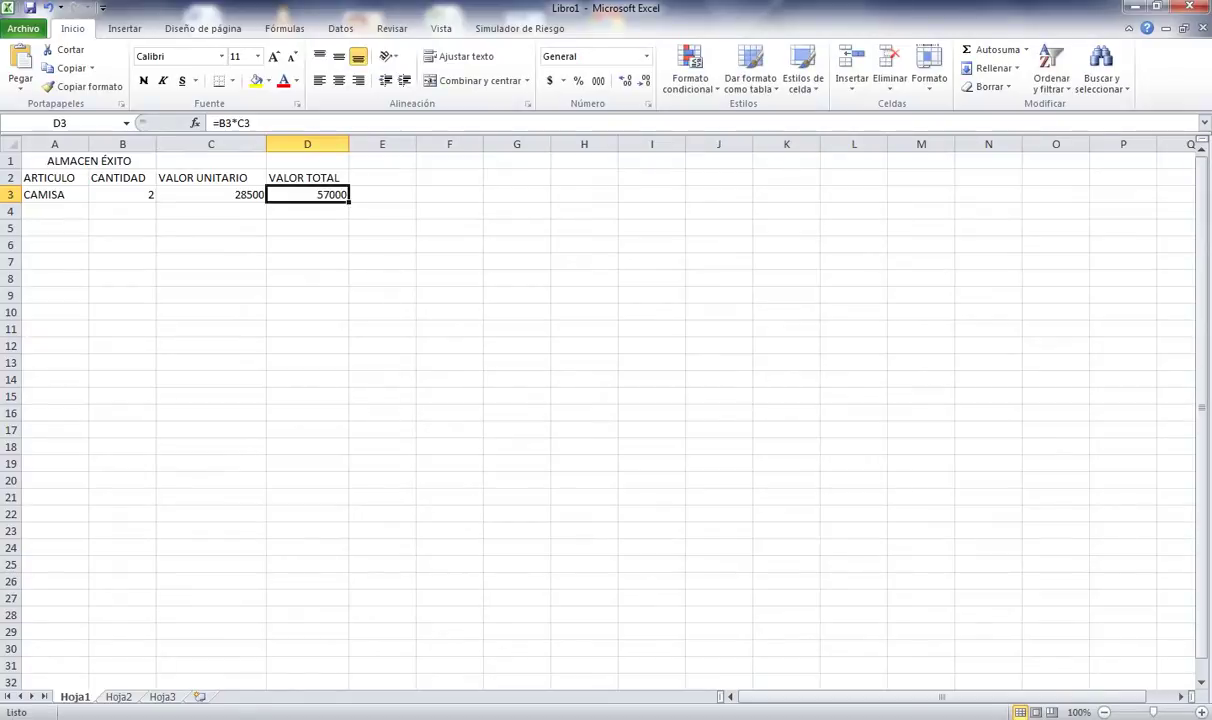
# - Enter PANTALON with quantity 1 and unit price 35000 in row 4
pyautogui.press('Down')
pyautogui.press('Left')
pyautogui.press('Left')
pyautogui.press('Left')
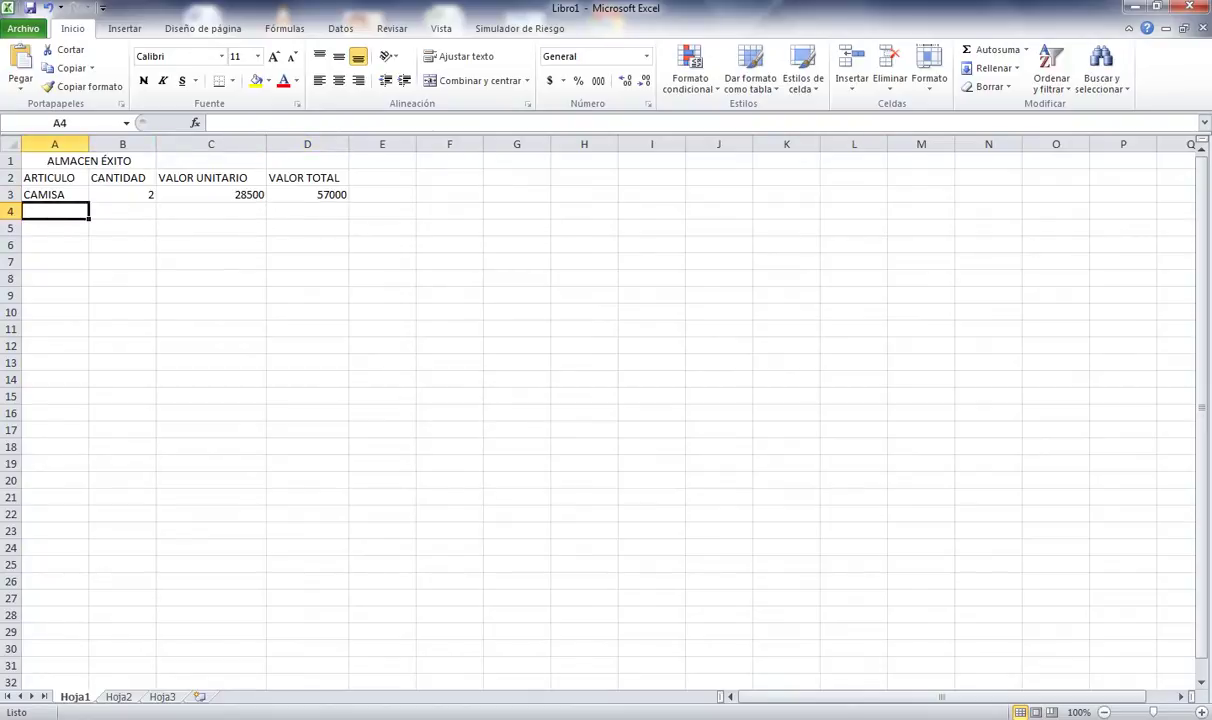
pyautogui.write('PAN')
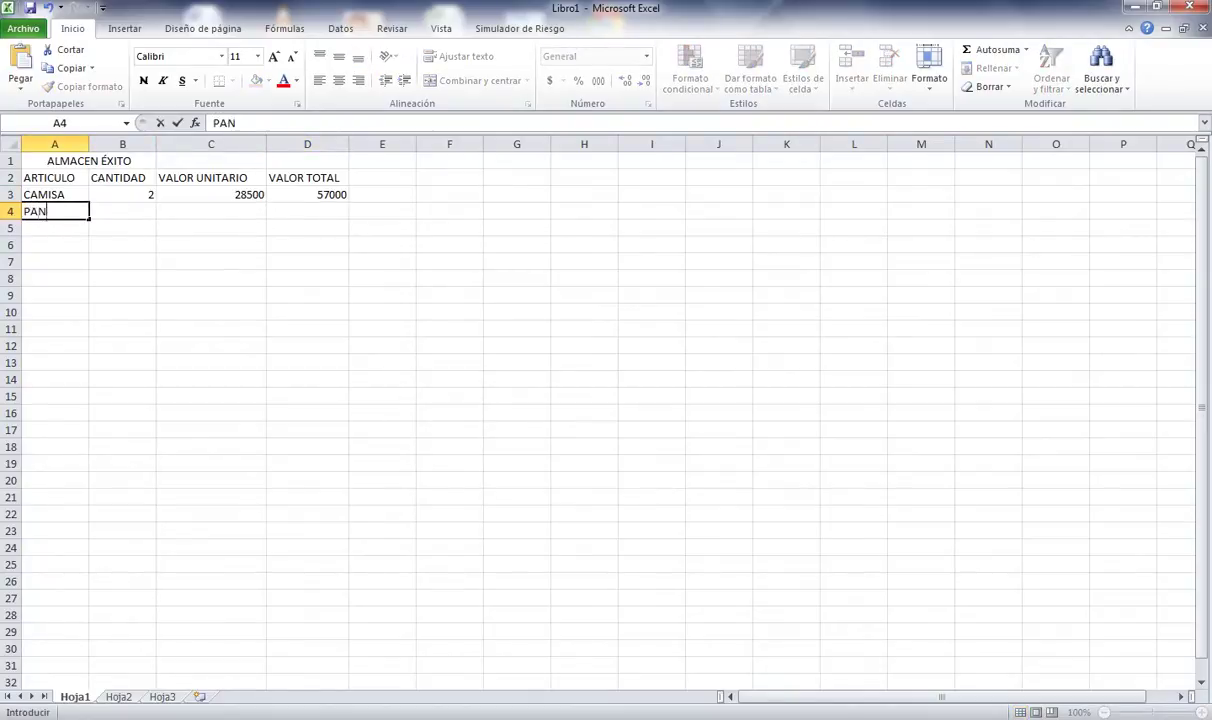
pyautogui.write('TALON')
pyautogui.press('Tab')
pyautogui.write('1')
pyautogui.press('Tab')
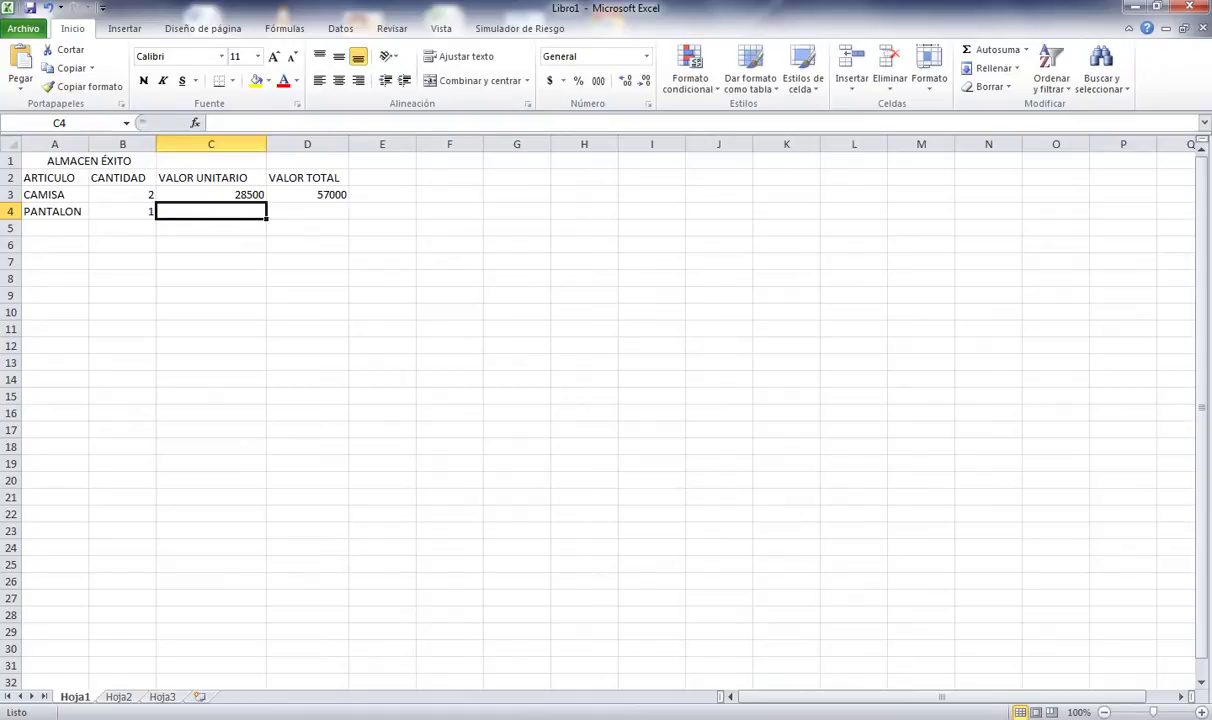
pyautogui.write('35000')
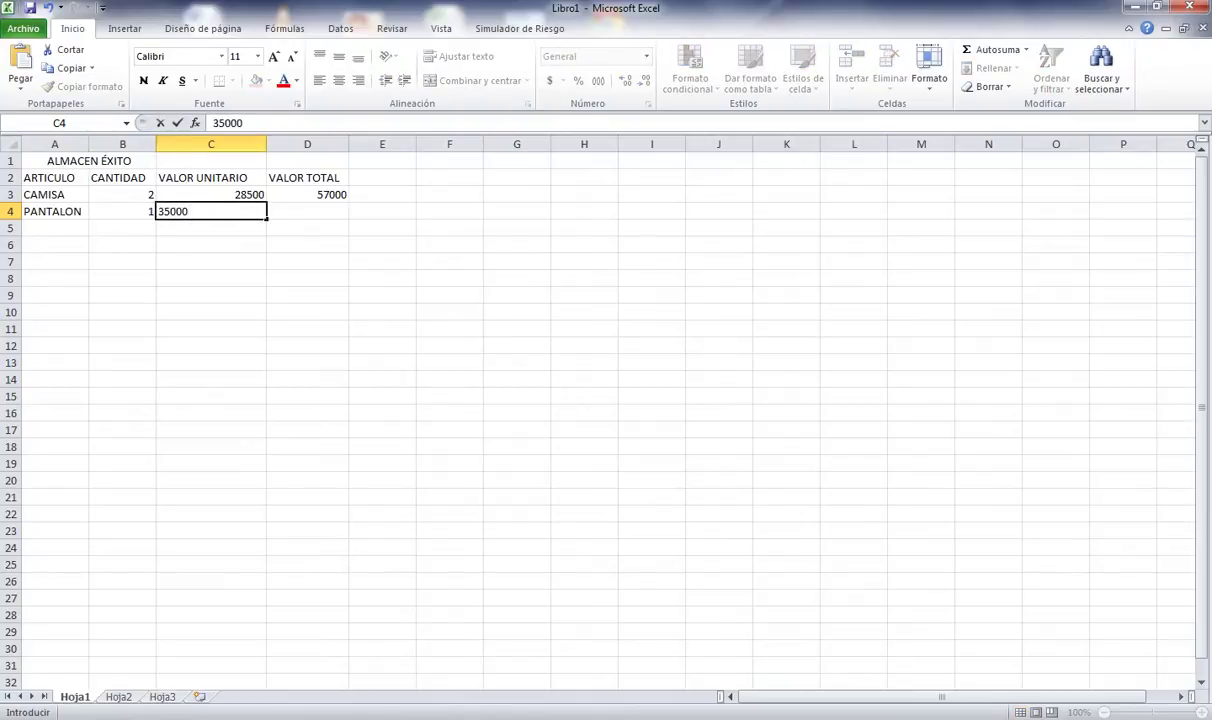
pyautogui.press('Tab')
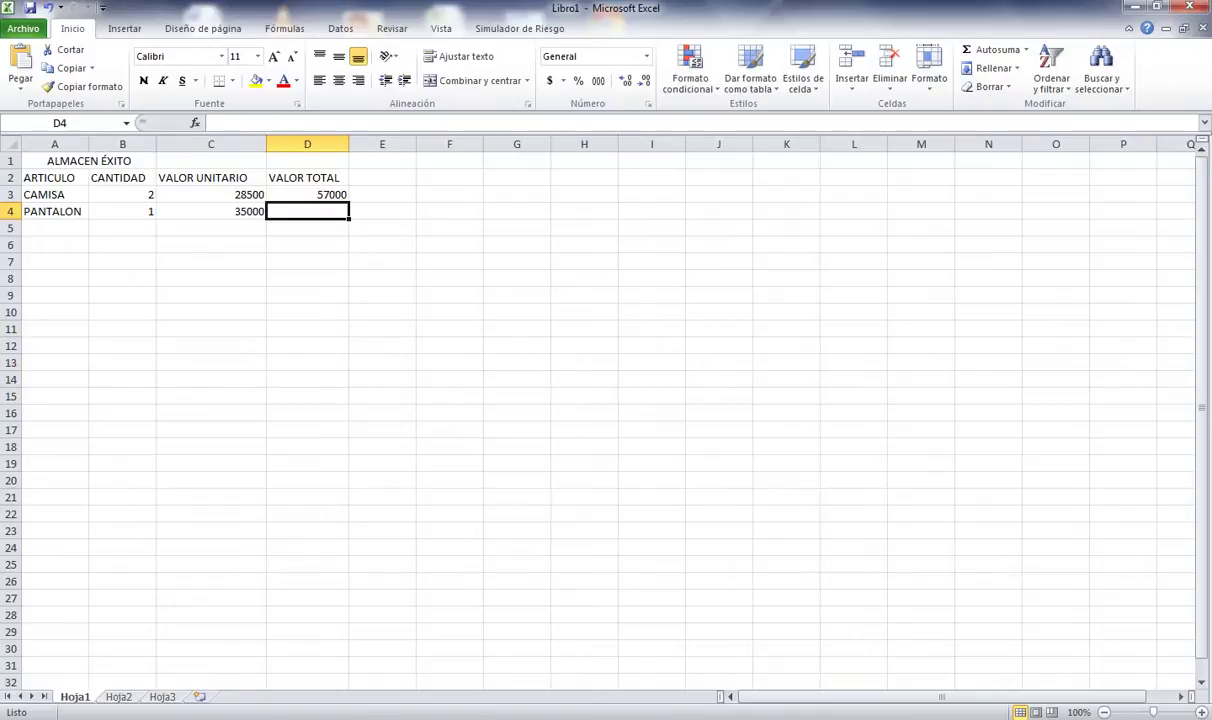
# - Fill the =B3*C3 formula from D3 down to D13 with the fill handle
pyautogui.click(307, 194)
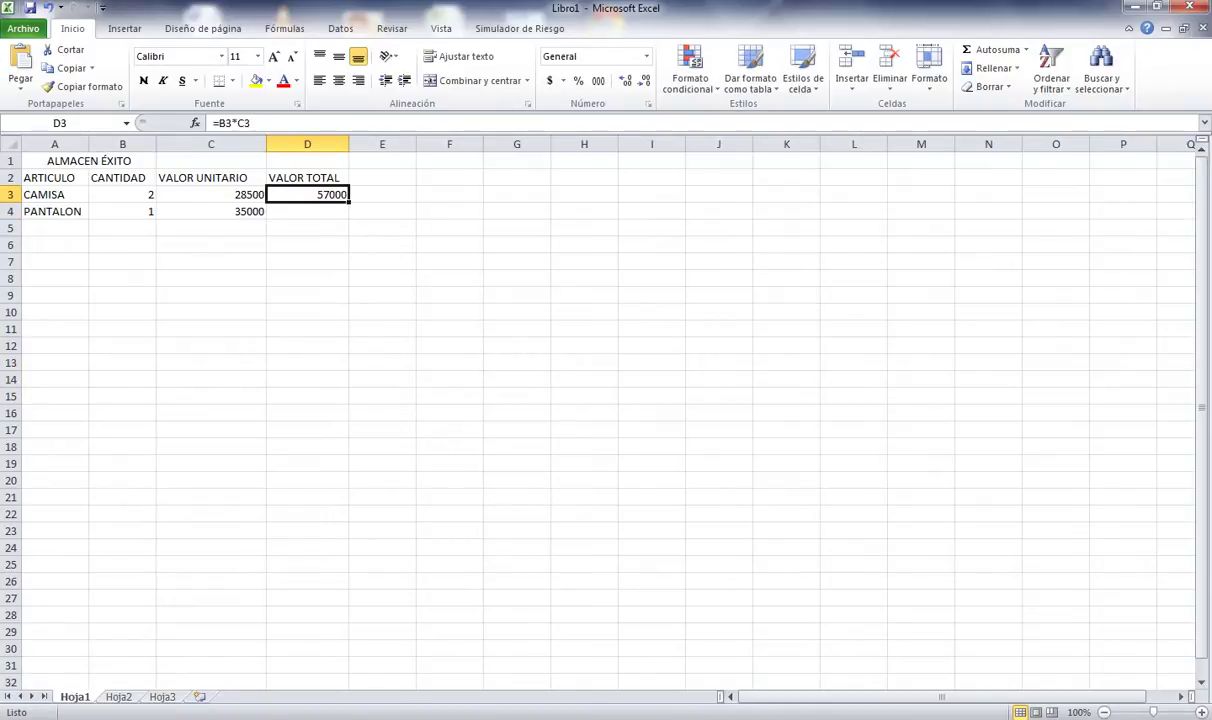
pyautogui.moveTo(349, 202)
pyautogui.mouseDown()
pyautogui.moveTo(330, 368)
pyautogui.moveTo(340, 368)
pyautogui.mouseUp()
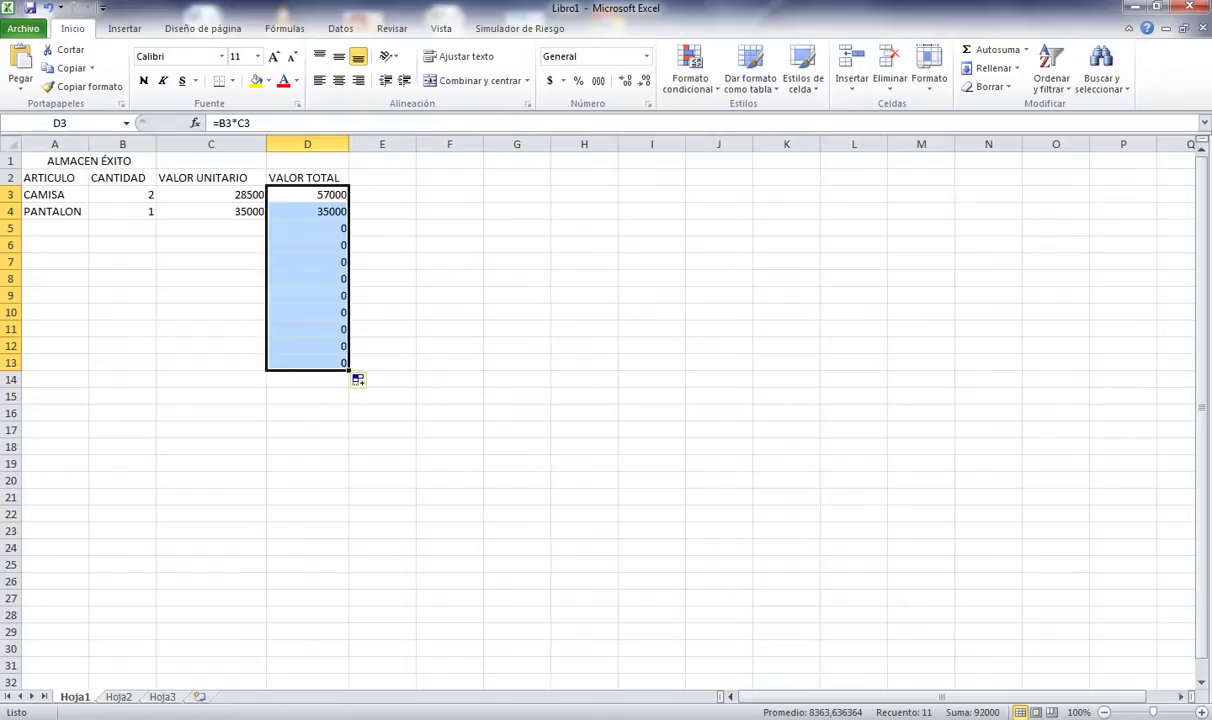
pyautogui.click(307, 211)
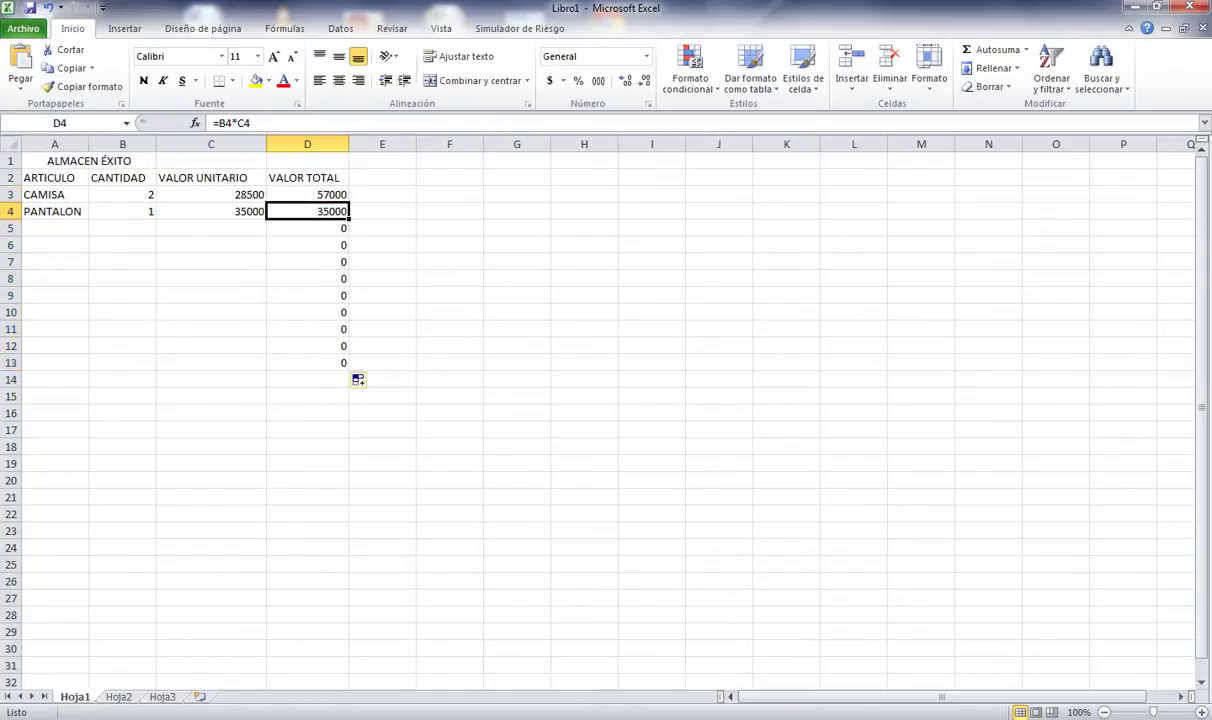
pyautogui.click(55, 228)
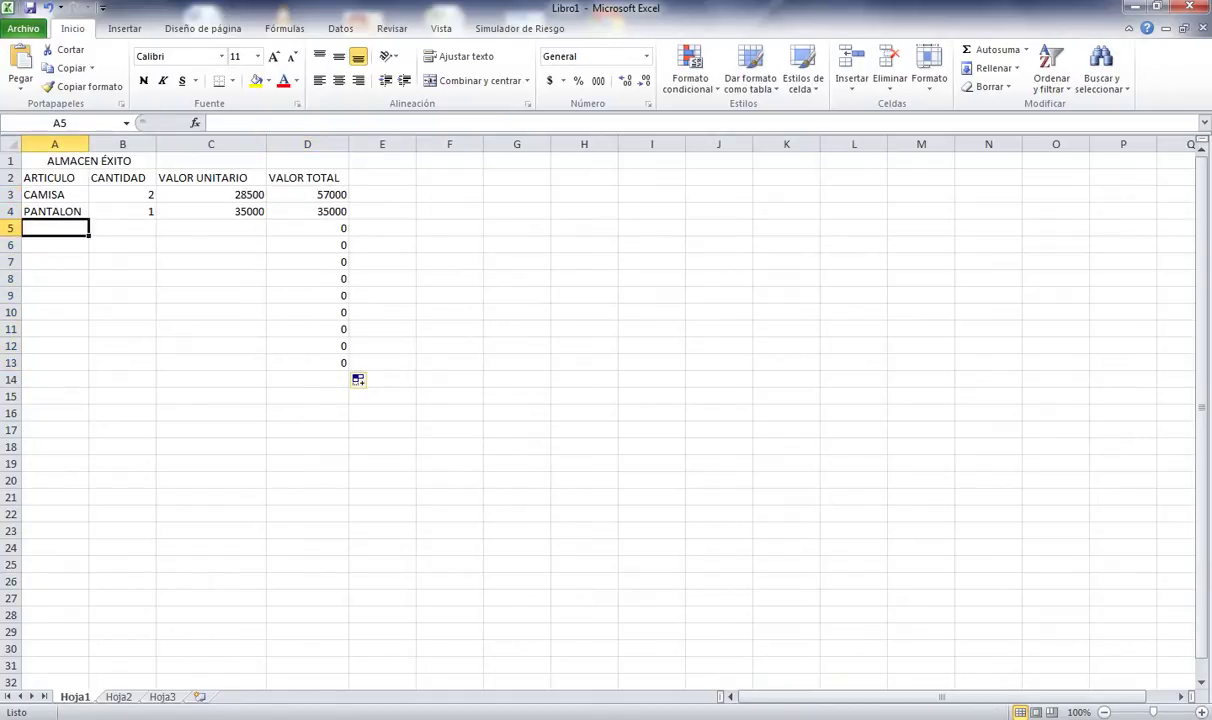
# - Enter GORRA with quantity 4 and unit price 15800 in row 5, totalling 63200
pyautogui.write('G')
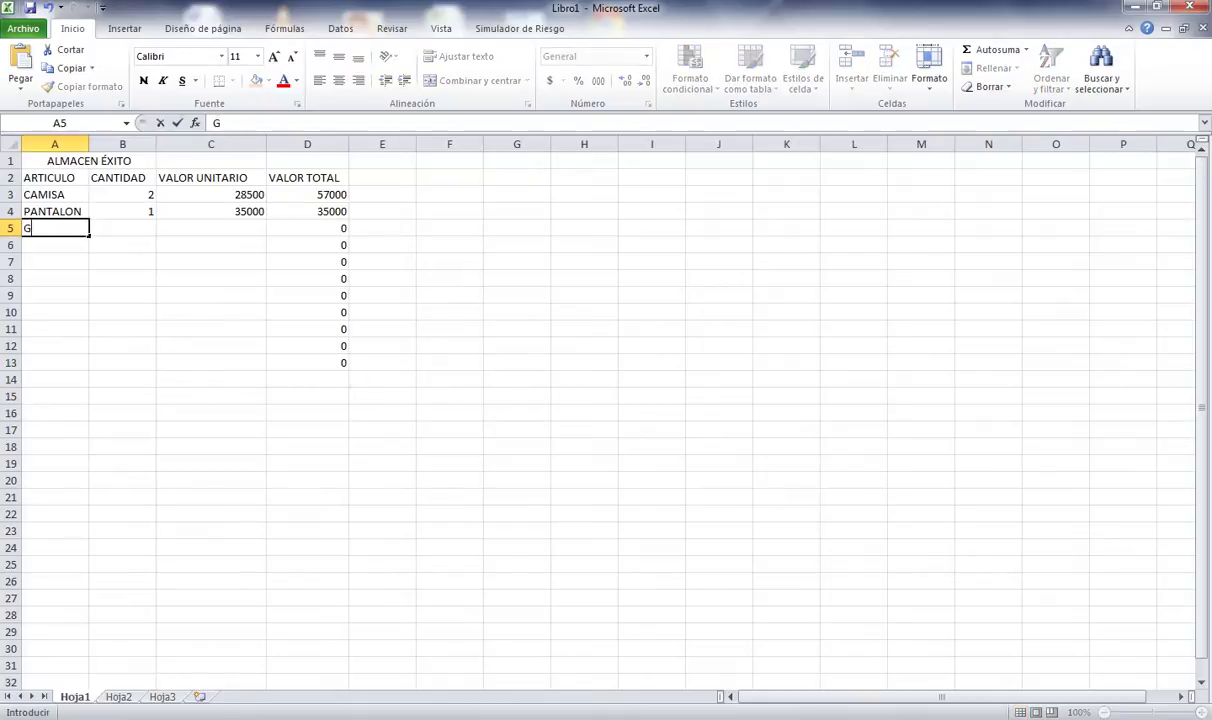
pyautogui.write('ORRA')
pyautogui.press('Tab')
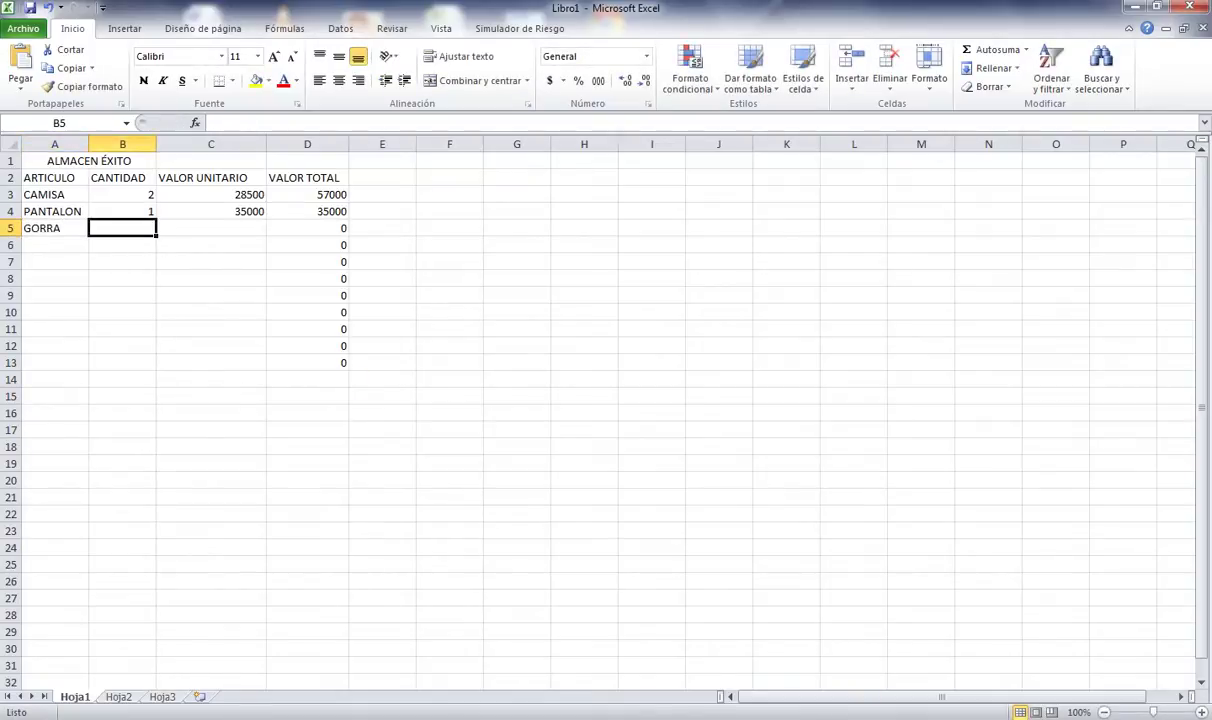
pyautogui.write('4')
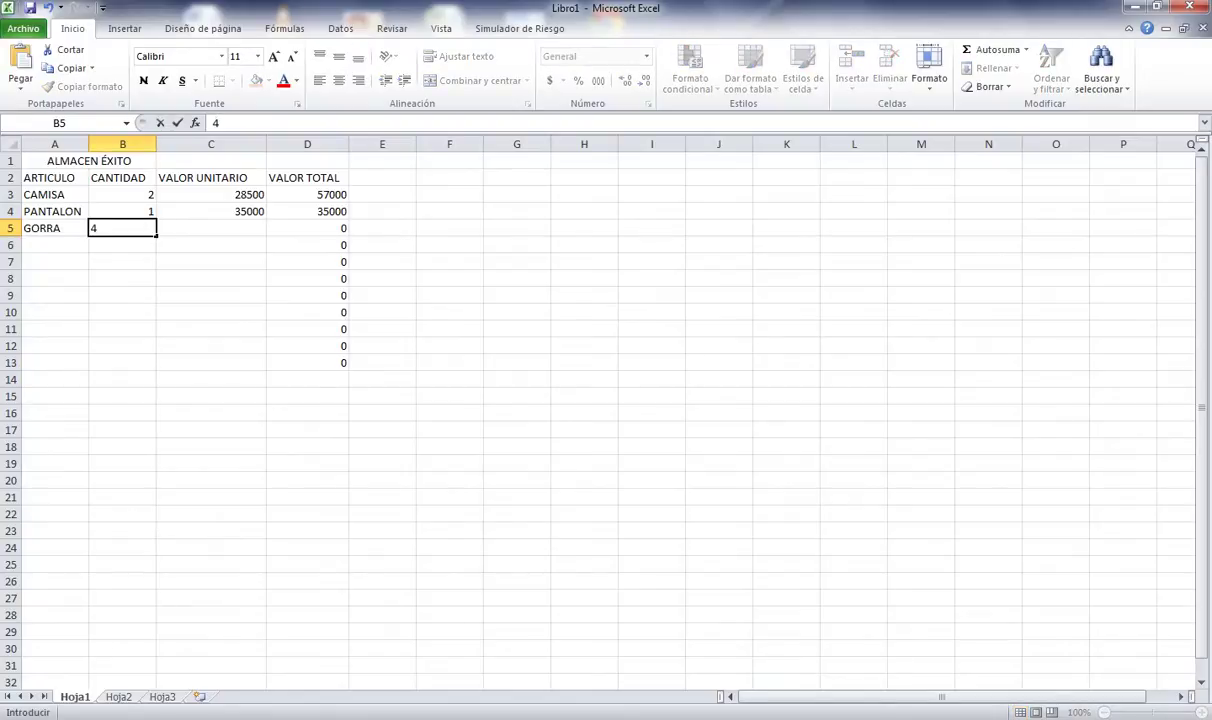
pyautogui.press('Tab')
pyautogui.write('158')
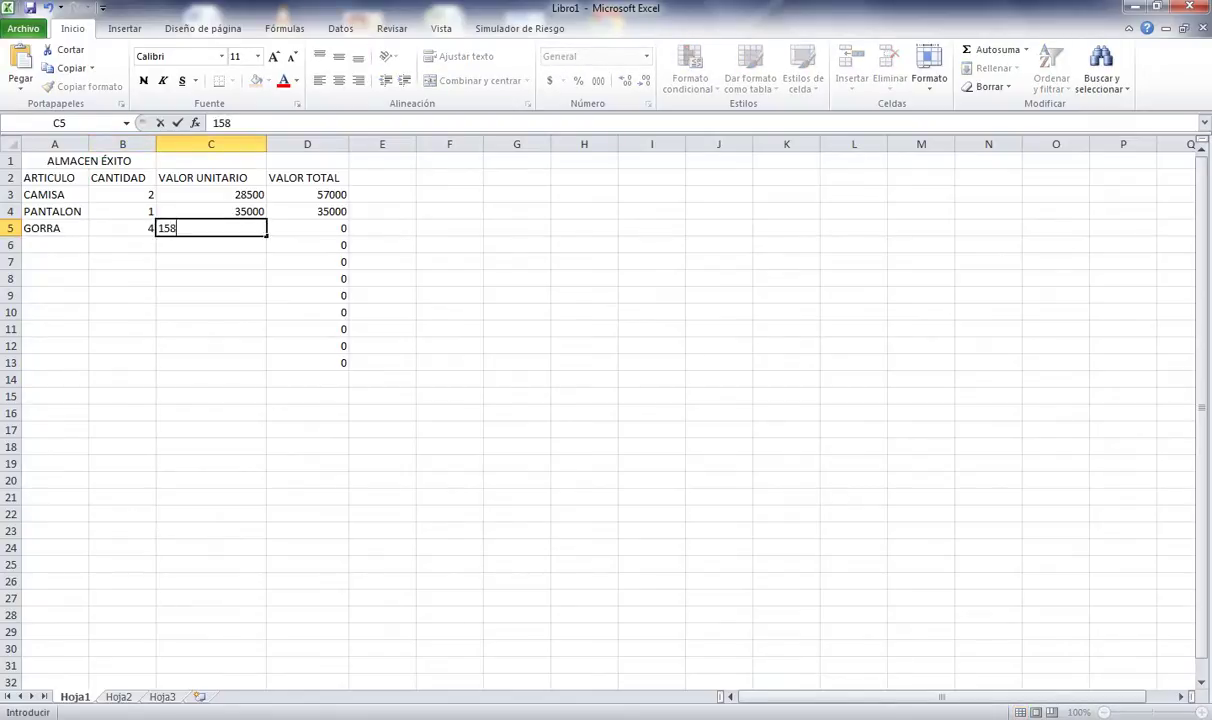
pyautogui.write('00')
pyautogui.press('Tab')
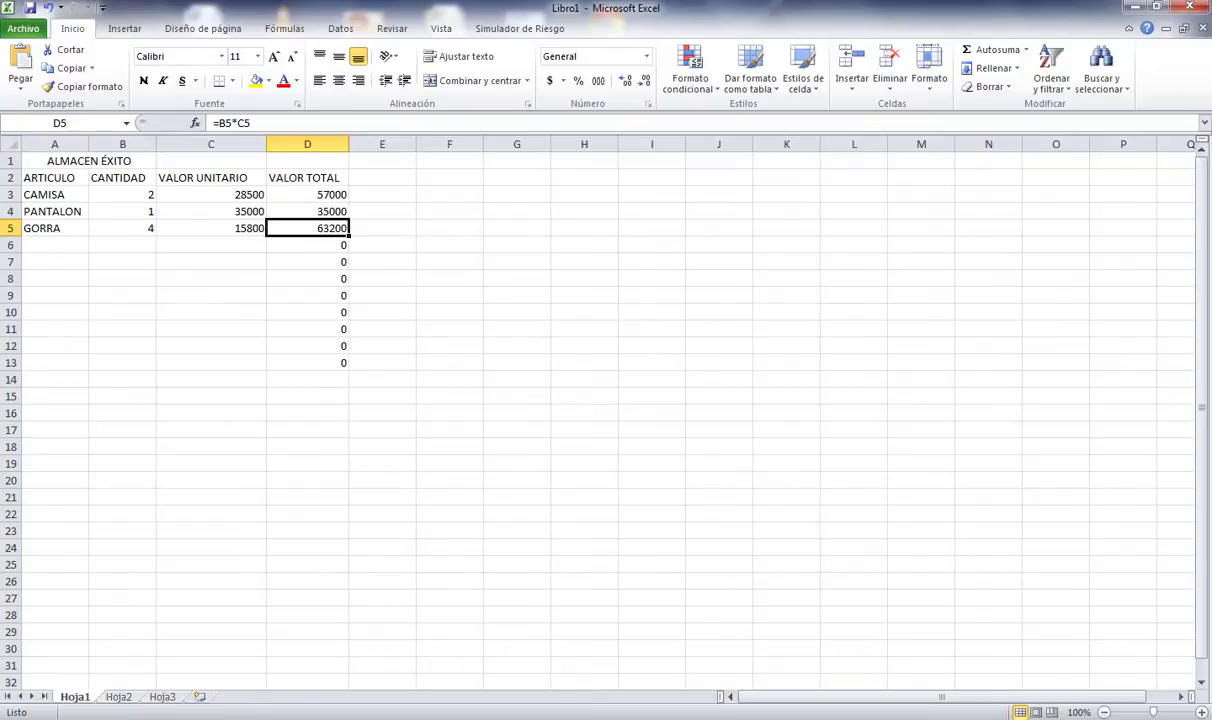
# - Select A1:D1 and apply Combinar y centrar so the title spans the table
pyautogui.click(89, 161)
pyautogui.moveTo(89, 161); pyautogui.dragTo(310, 161)
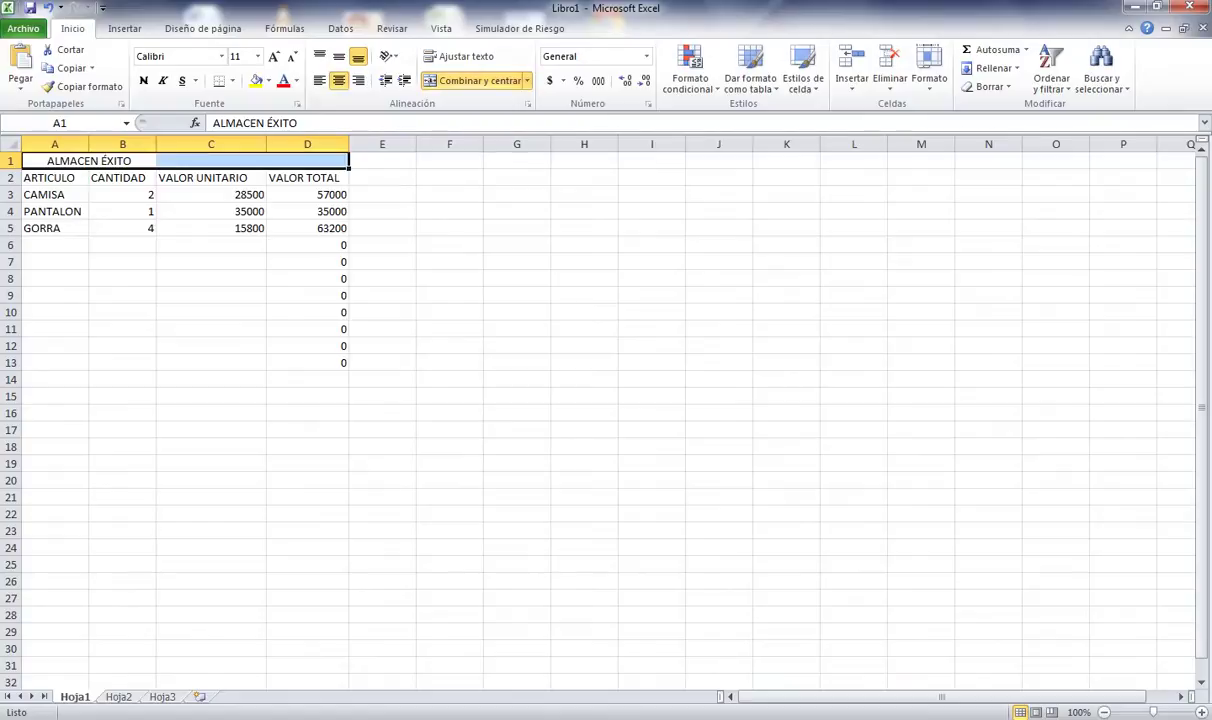
pyautogui.click(476, 80)
pyautogui.click(476, 80)
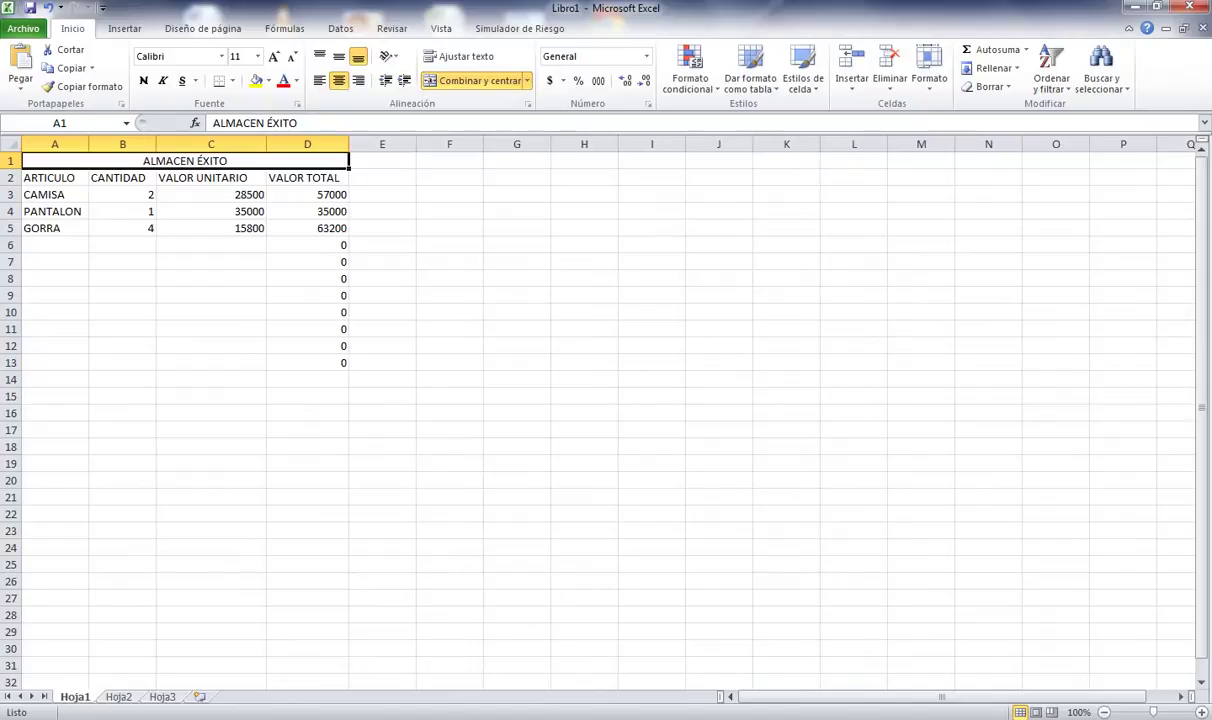
pyautogui.moveTo(48, 178)
pyautogui.mouseDown()
pyautogui.moveTo(48, 228)
pyautogui.moveTo(122, 362)
pyautogui.moveTo(340, 362)
pyautogui.mouseUp()
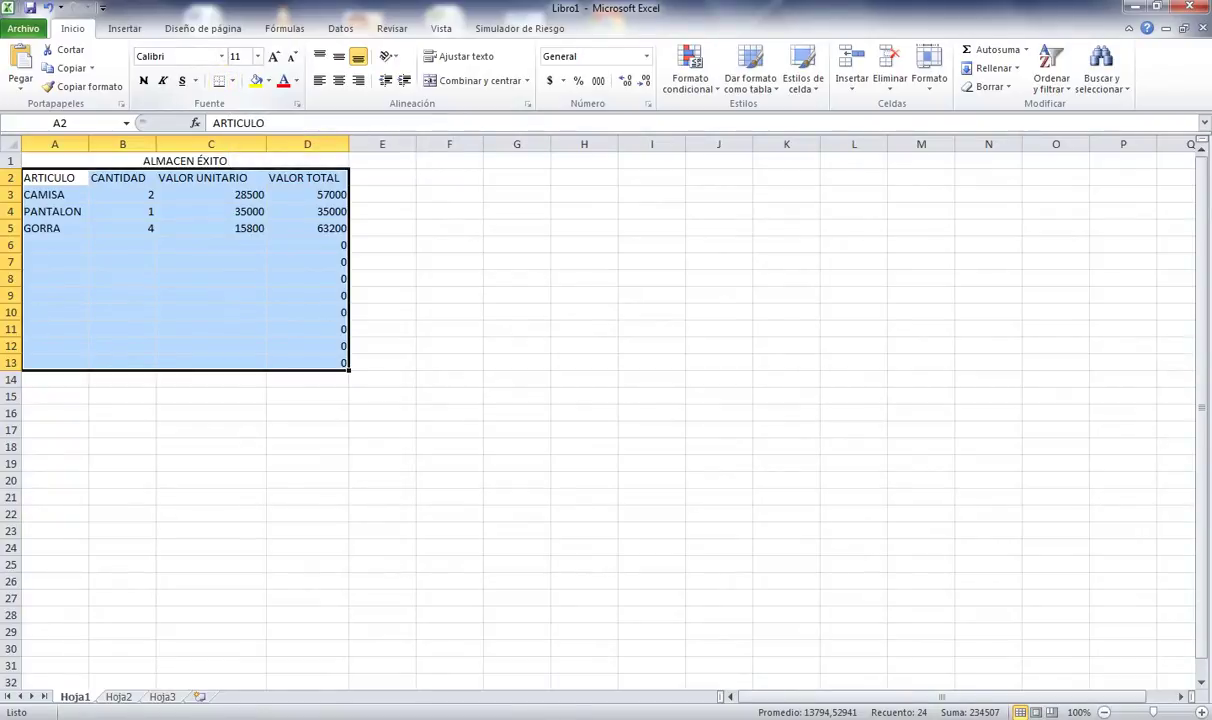
# - Apply Todos los bordes to A2:D13 so every table cell has a border
pyautogui.click(231, 80)
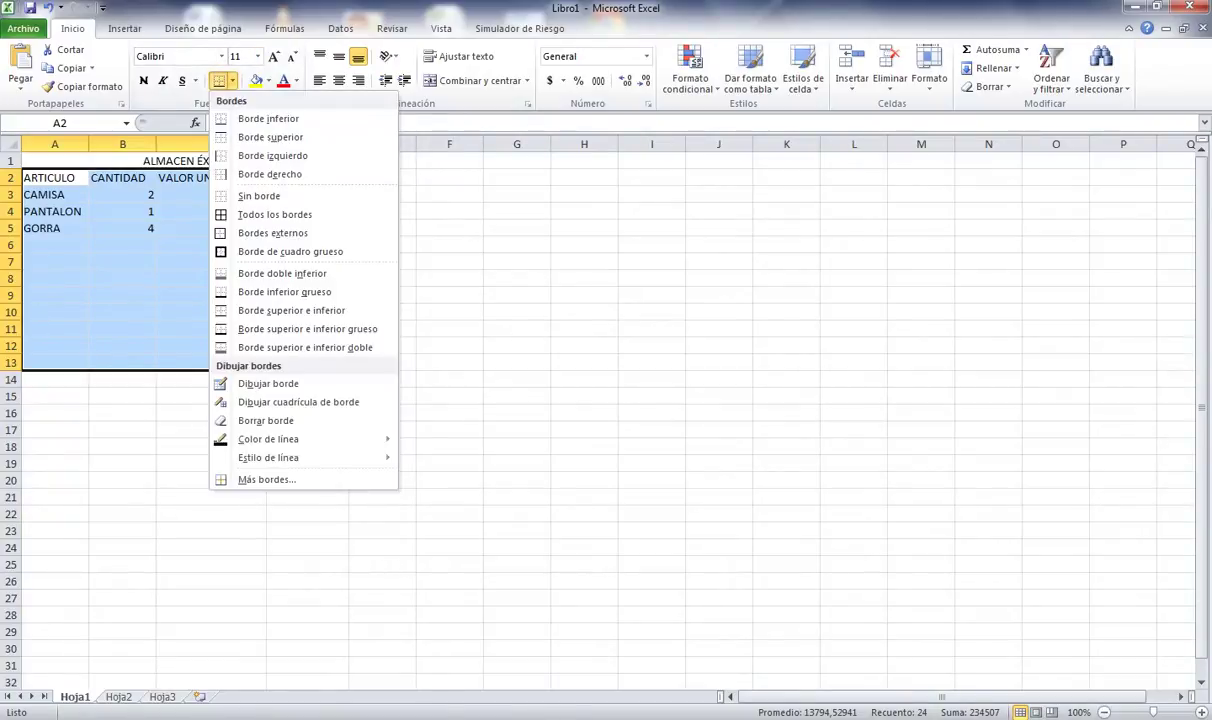
pyautogui.click(275, 214)
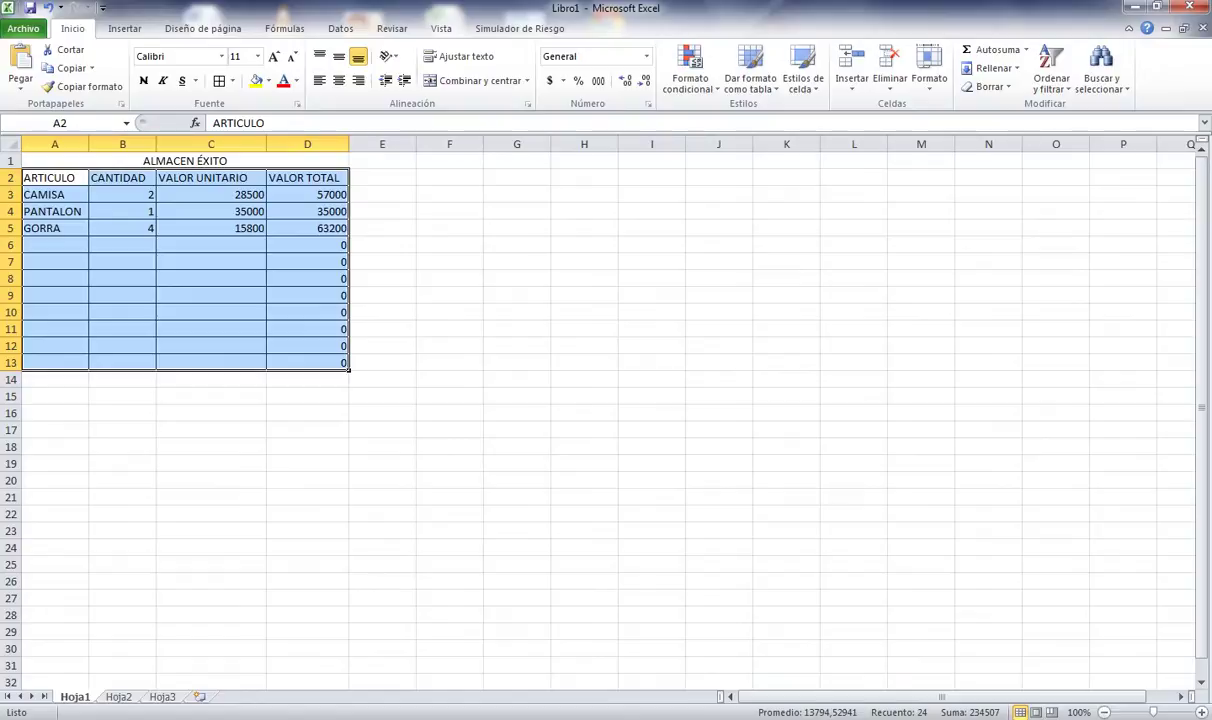
pyautogui.click(382, 345)
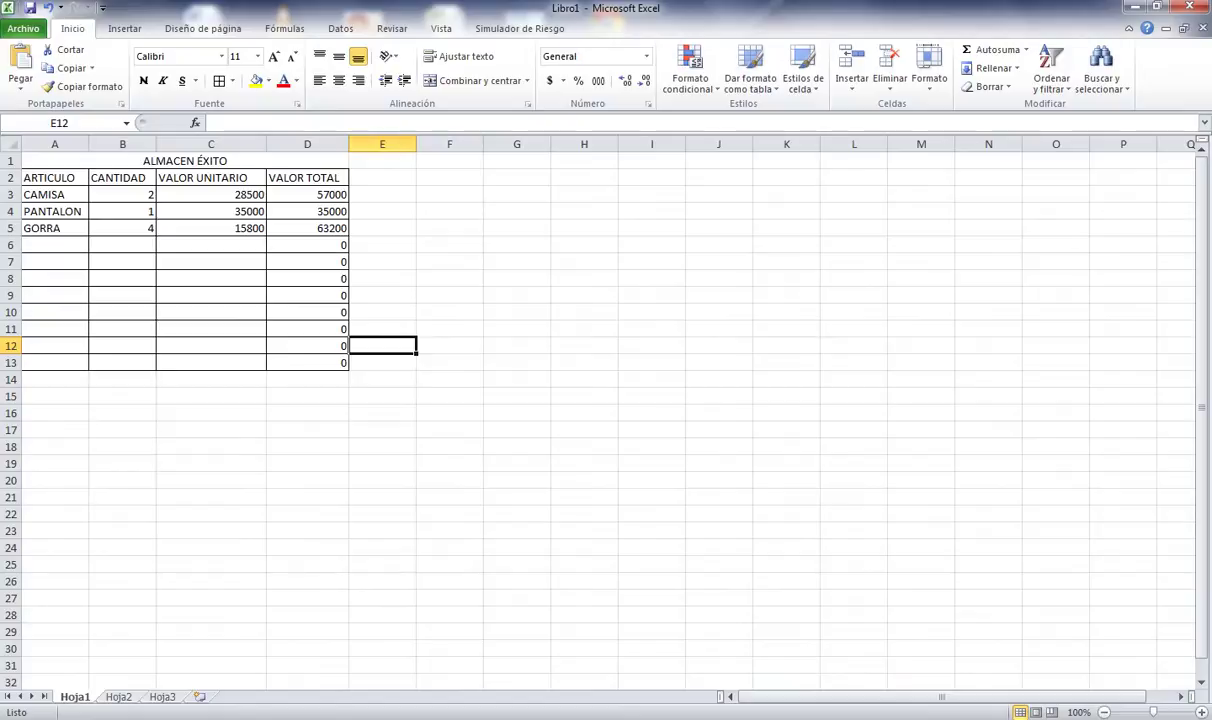
pyautogui.click(382, 379)
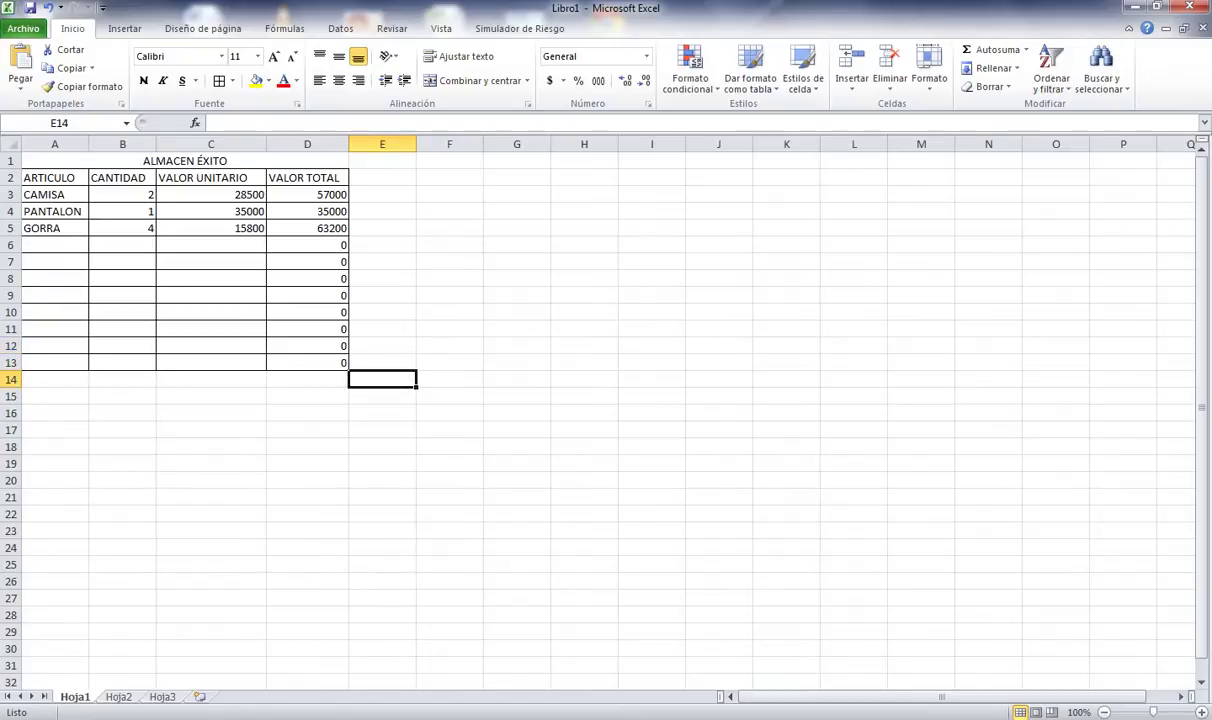
# - Enter TOTAL in E14 and AutoSum D3:D13 into D14, giving 155200
pyautogui.write('T')
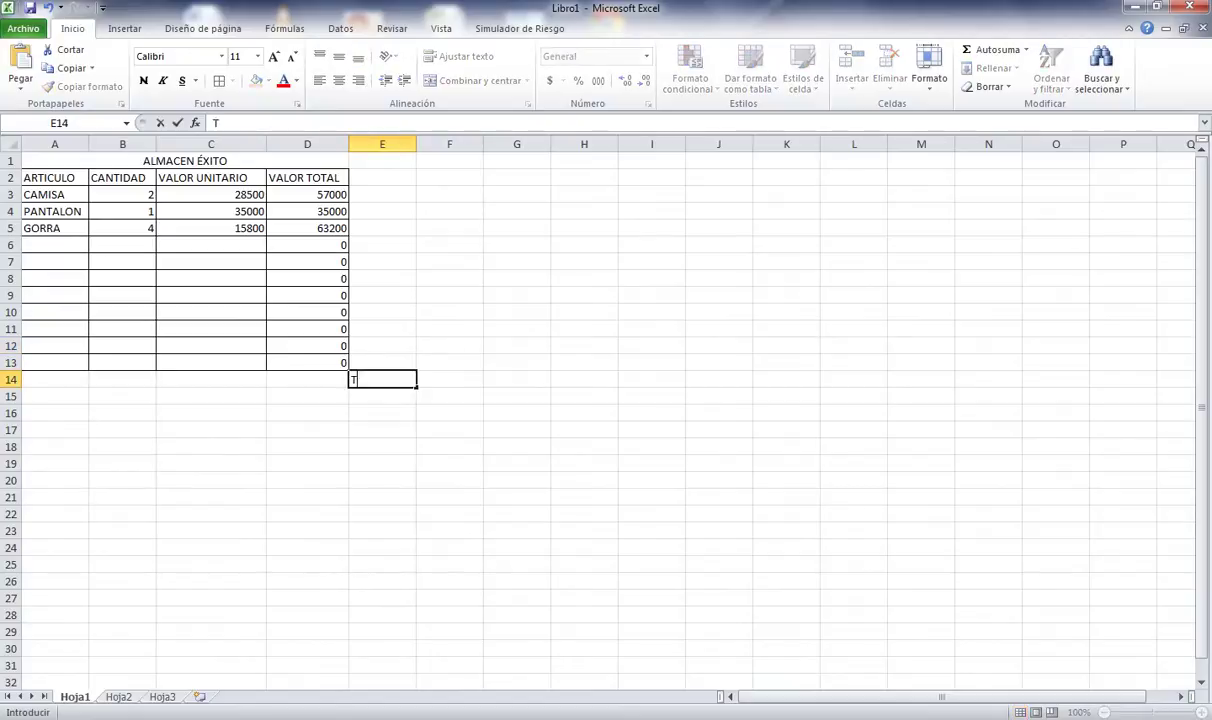
pyautogui.write('OTAL')
pyautogui.press('Left')
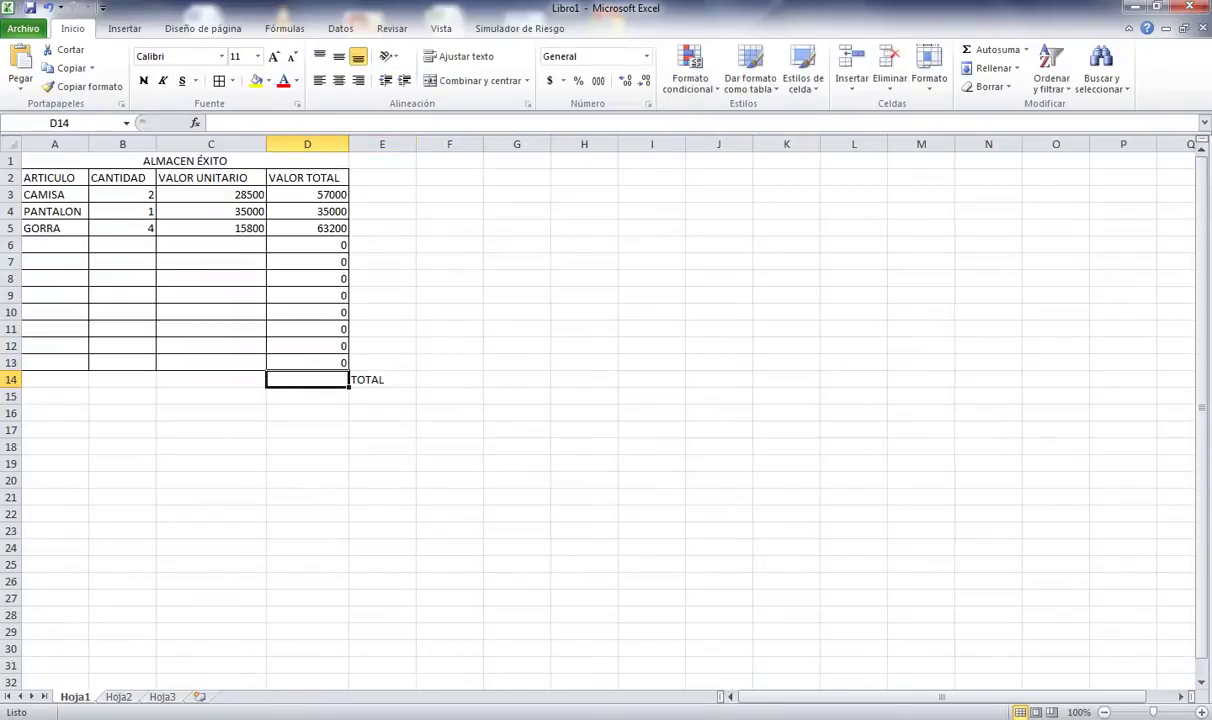
pyautogui.moveTo(307, 195); pyautogui.dragTo(307, 379)
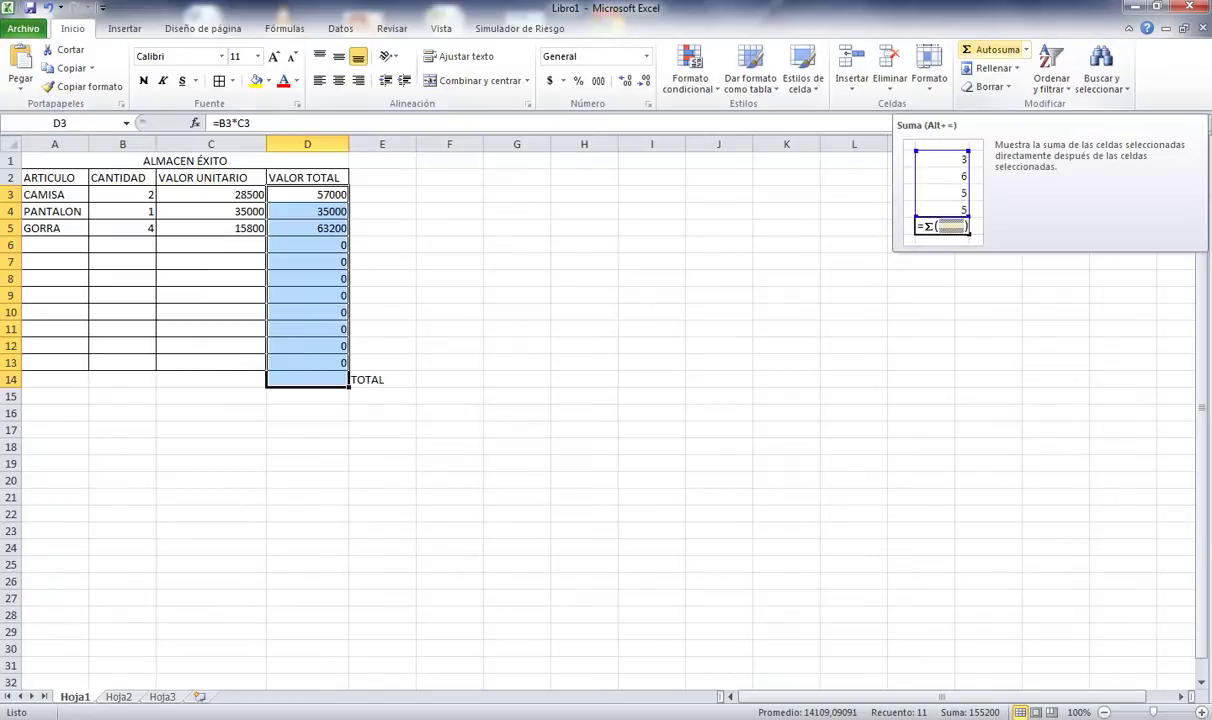
pyautogui.click(993, 49)
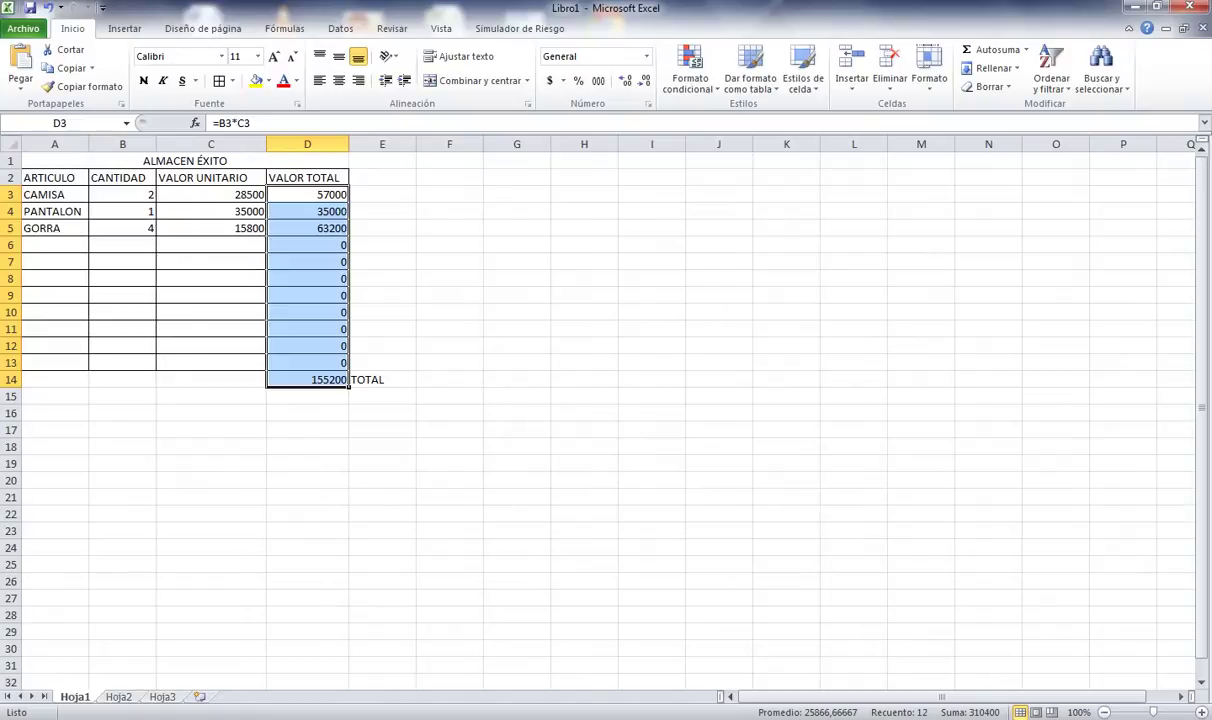
pyautogui.click(211, 379)
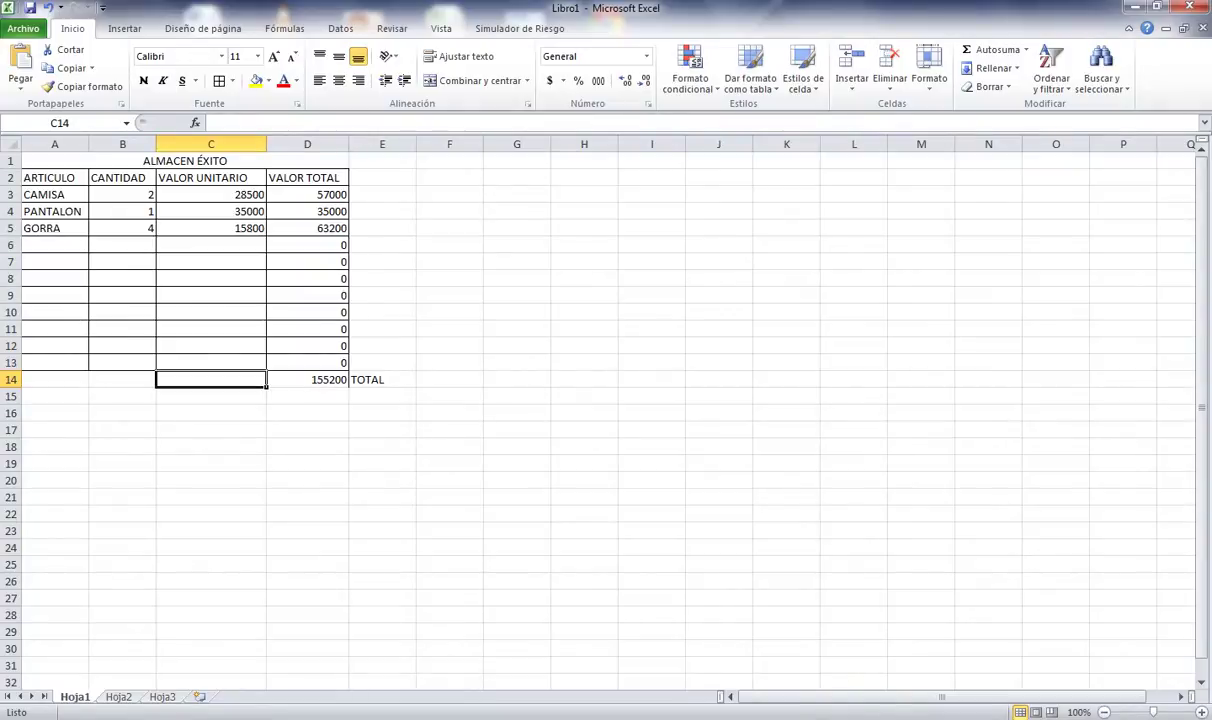
pyautogui.click(307, 379)
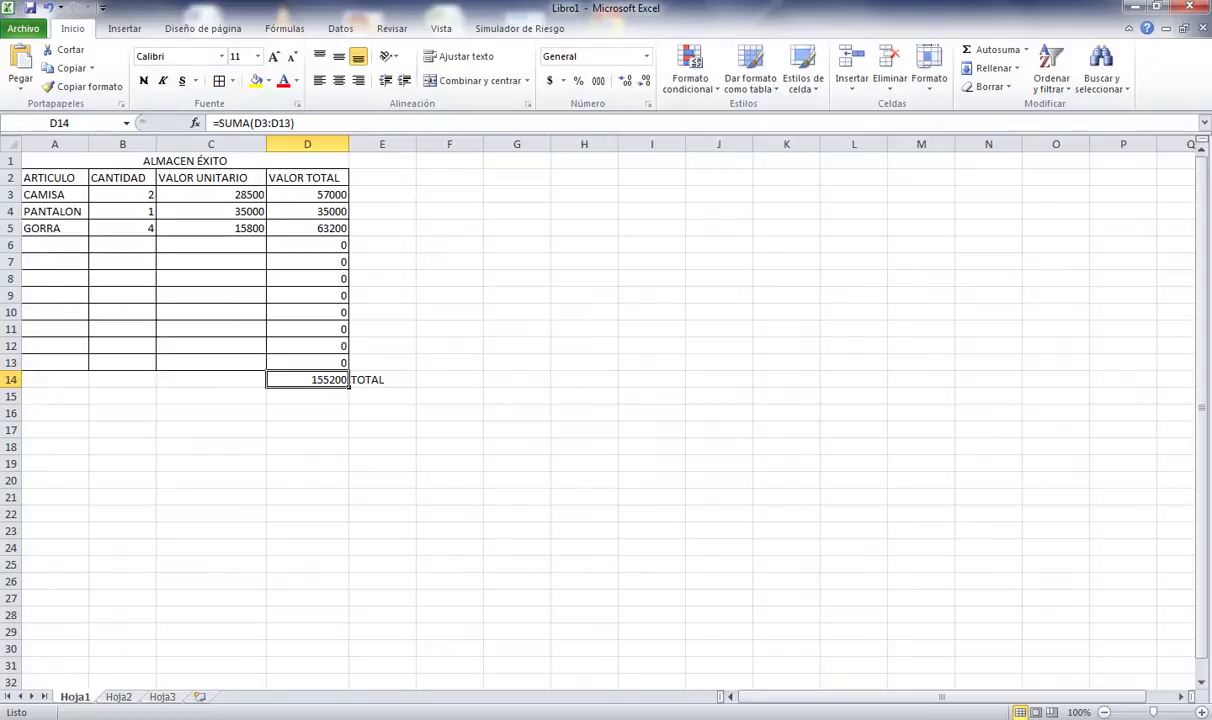
# - Give the title and header rows A1:D2 a light olive-green fill
pyautogui.moveTo(50, 178); pyautogui.dragTo(152, 180)
pyautogui.moveTo(60, 161); pyautogui.dragTo(349, 186)
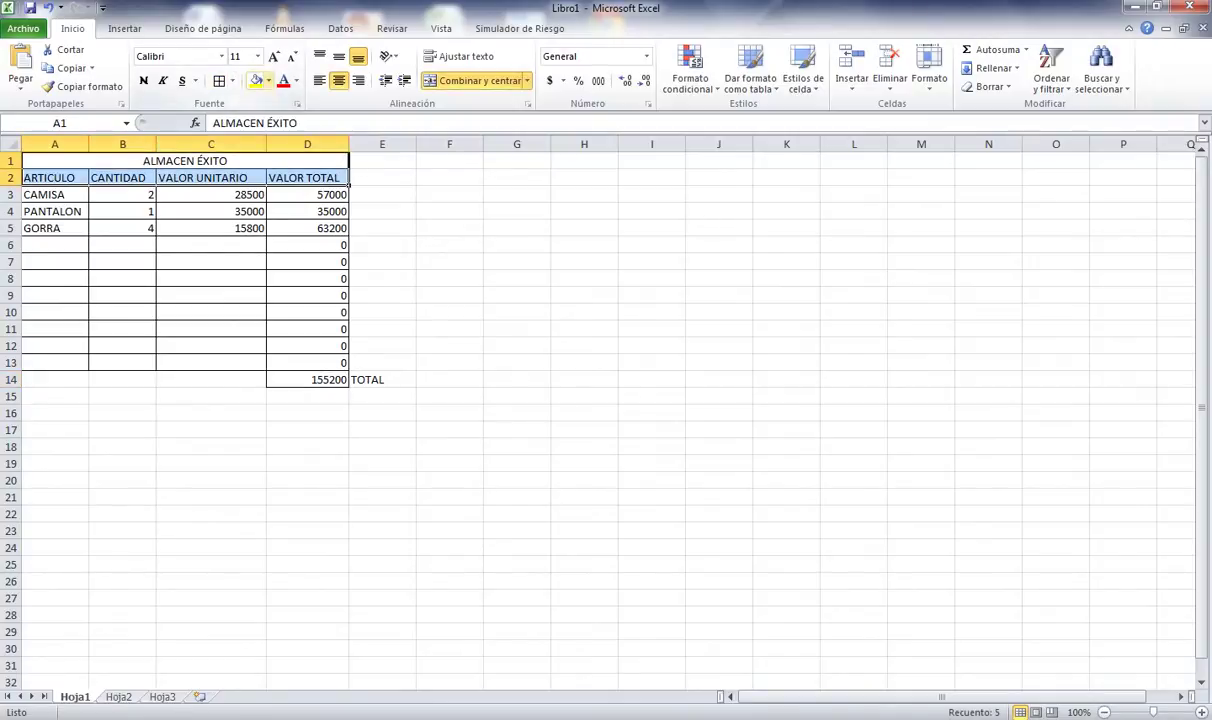
pyautogui.click(268, 80)
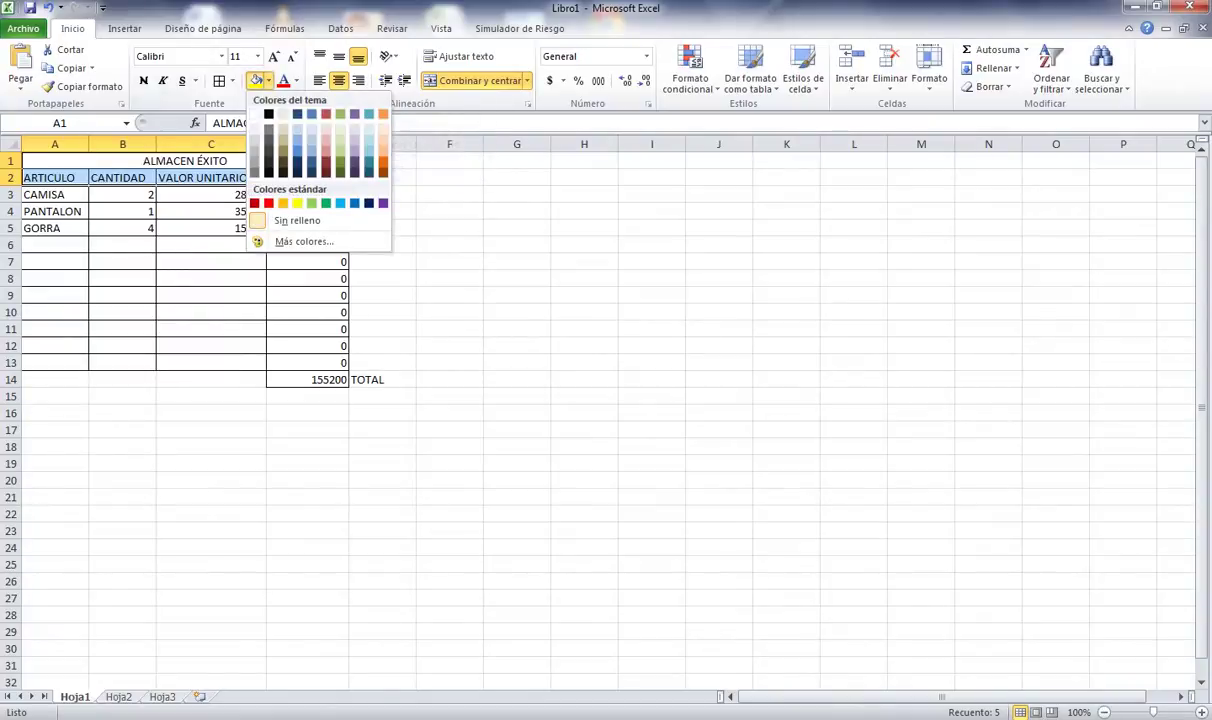
pyautogui.click(349, 192)
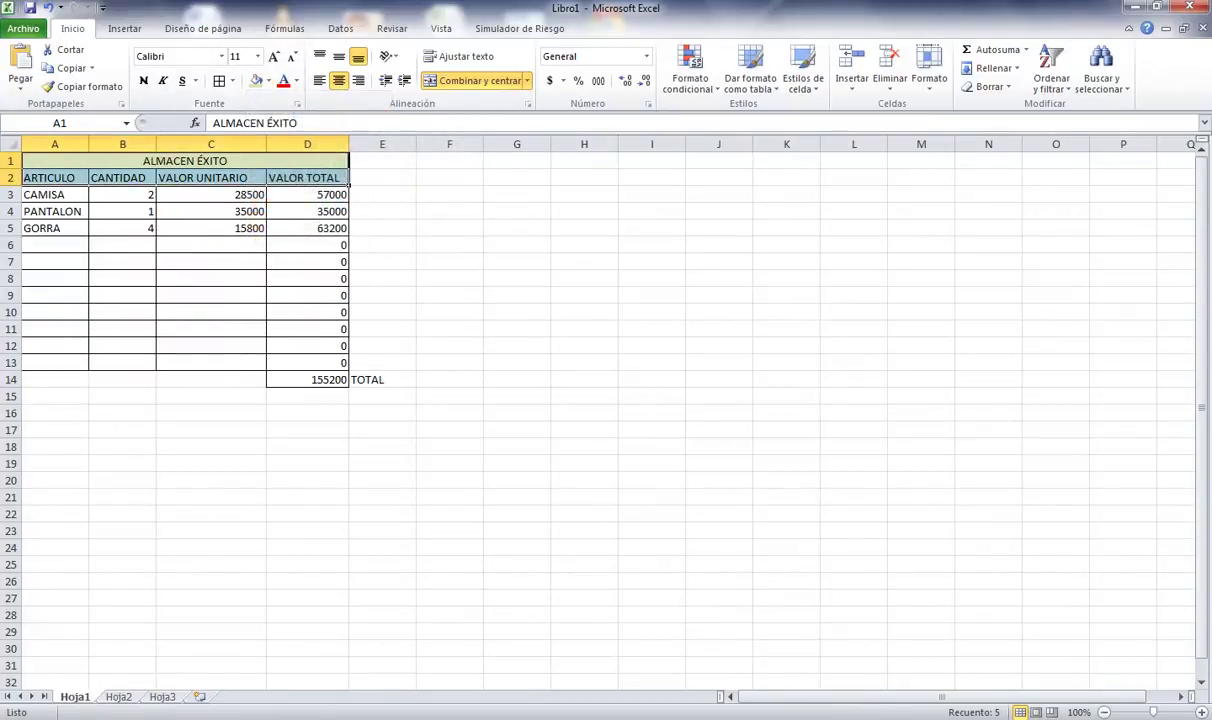
# - Fill the item rows A3:D13 light orange
pyautogui.moveTo(45, 194); pyautogui.dragTo(340, 364)
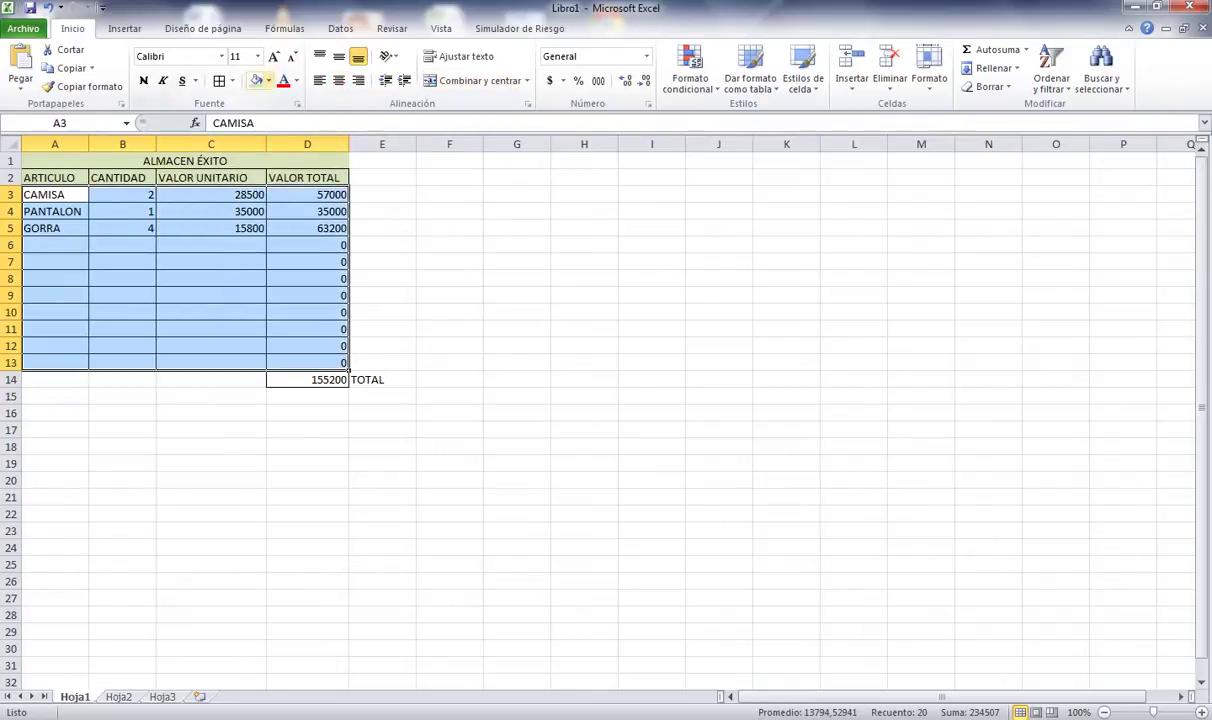
pyautogui.click(268, 80)
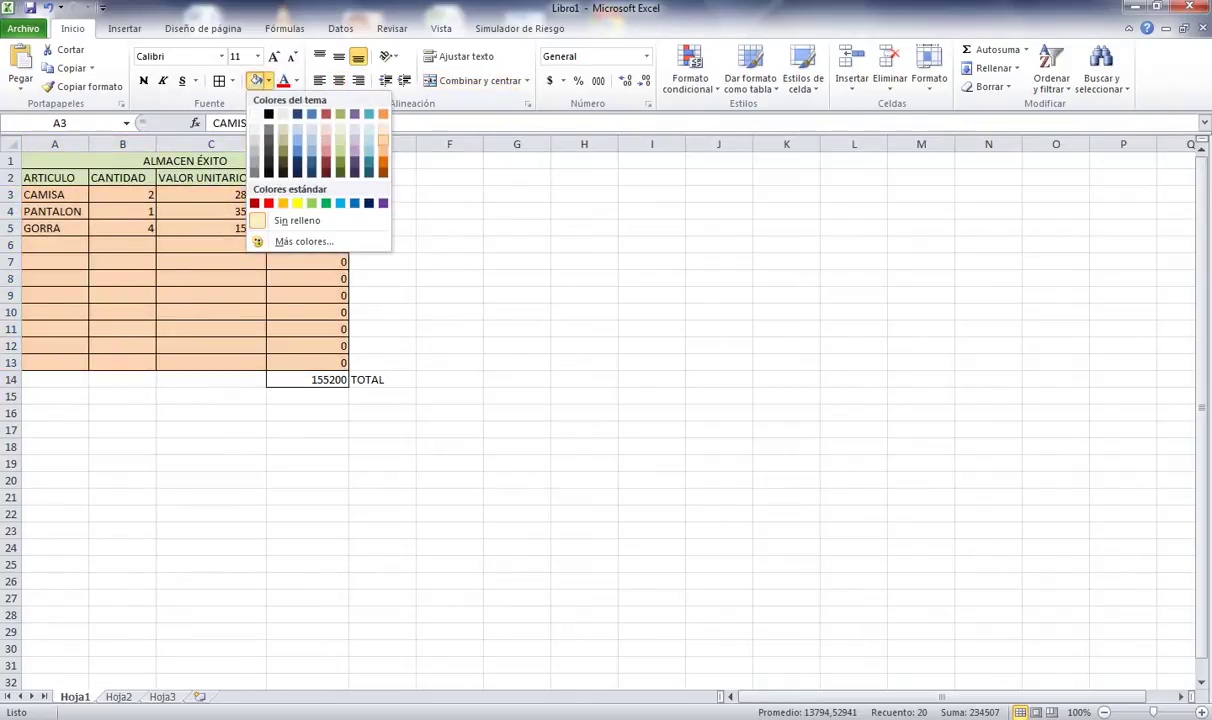
pyautogui.click(383, 127)
# - Give the grand total cell D14 a light purple fill
pyautogui.click(307, 379)
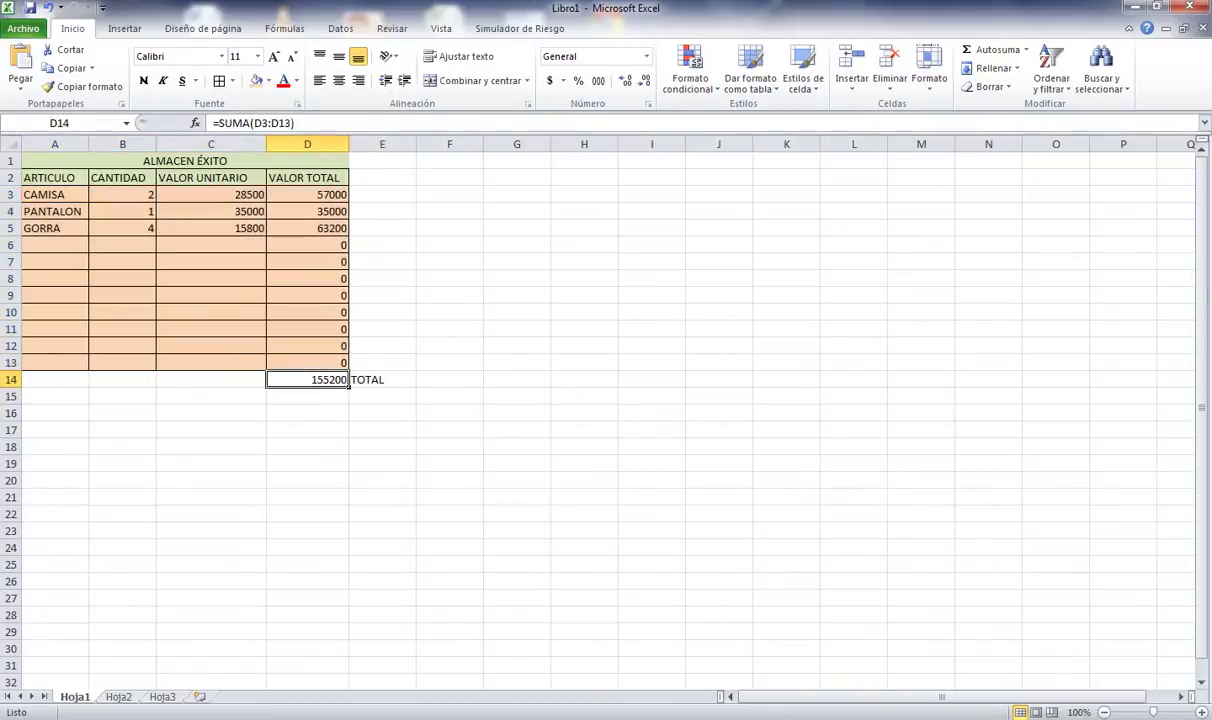
pyautogui.click(268, 80)
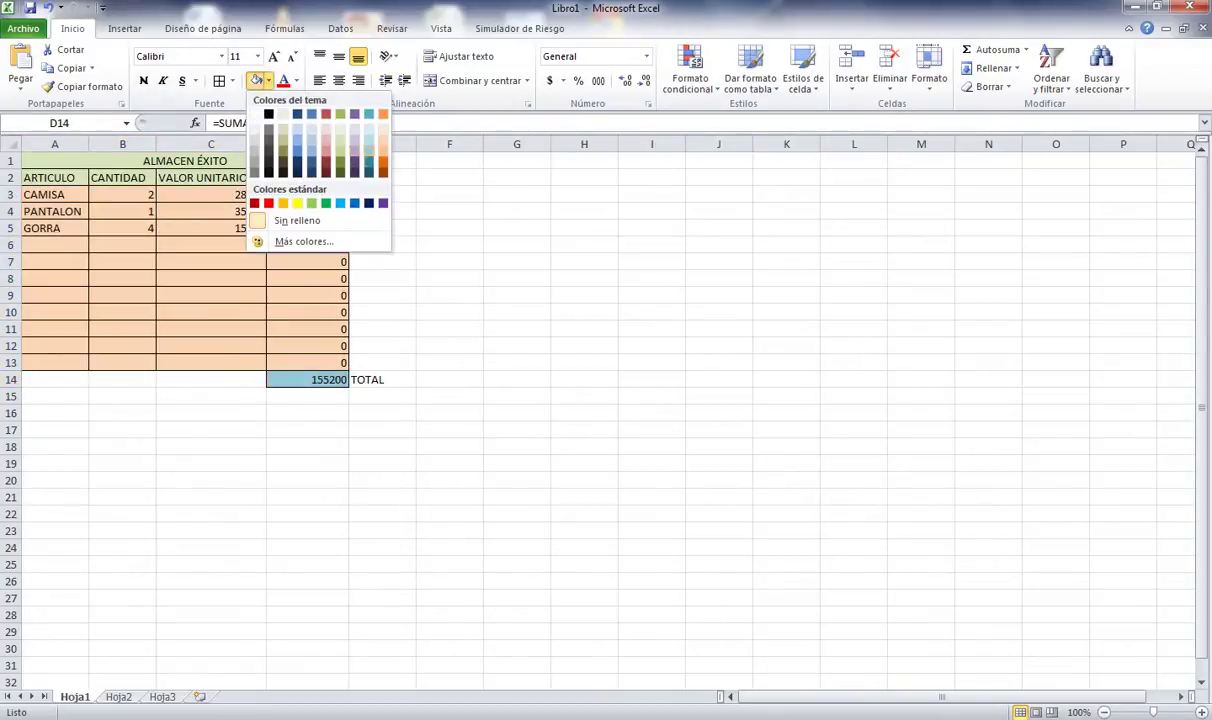
pyautogui.click(354, 148)
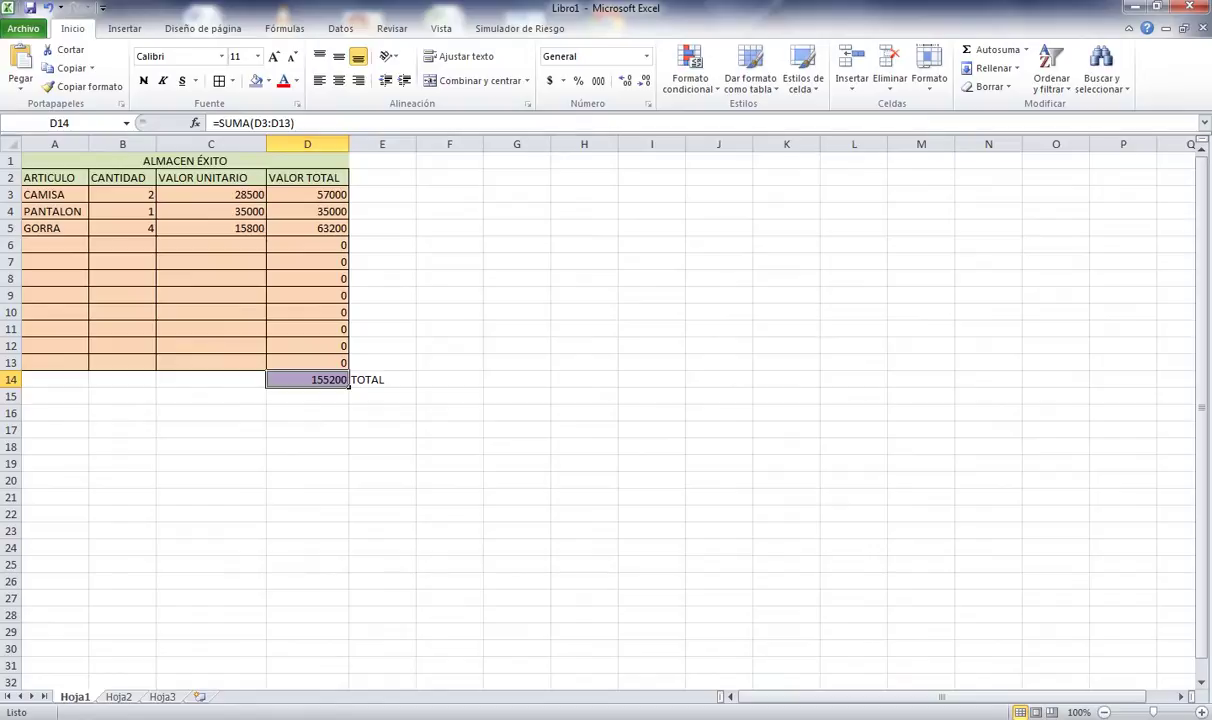
pyautogui.click(211, 497)
pyautogui.scroll(-3, 211, 497)
pyautogui.scroll(-12, 211, 497)
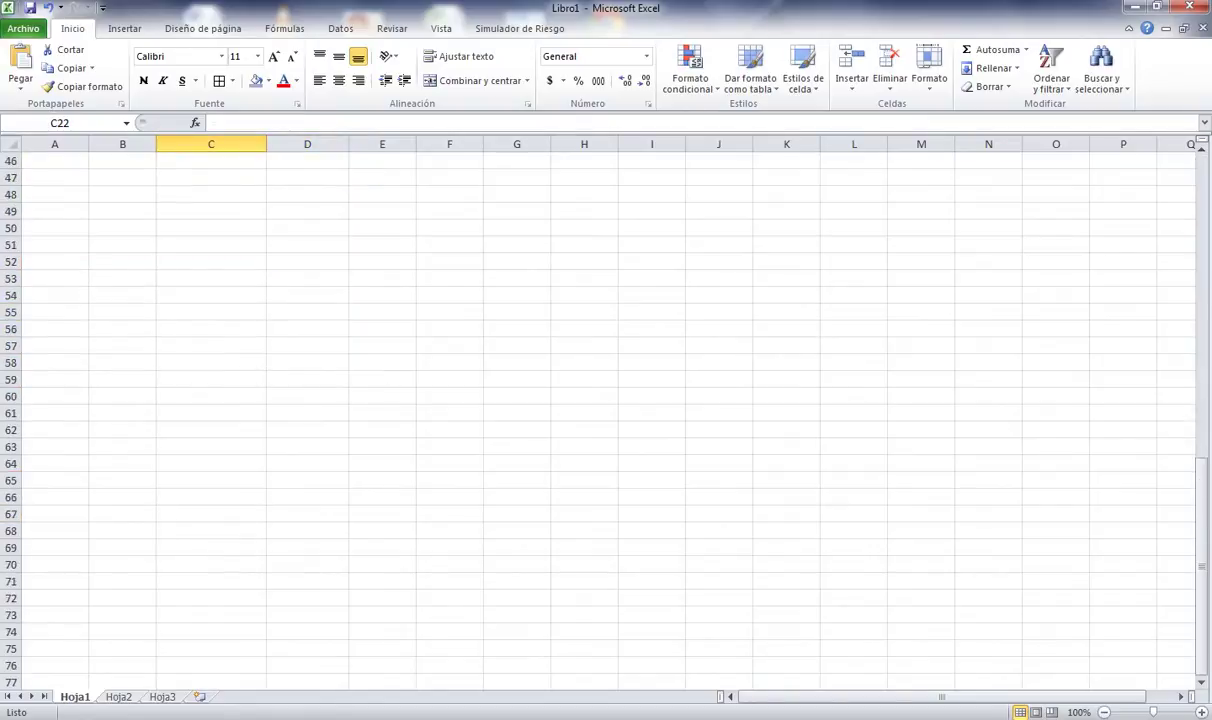
pyautogui.scroll(-12, 600, 415)
pyautogui.scroll(-12, 600, 415)
pyautogui.scroll(-9, 600, 415)
pyautogui.scroll(-8, 600, 415)
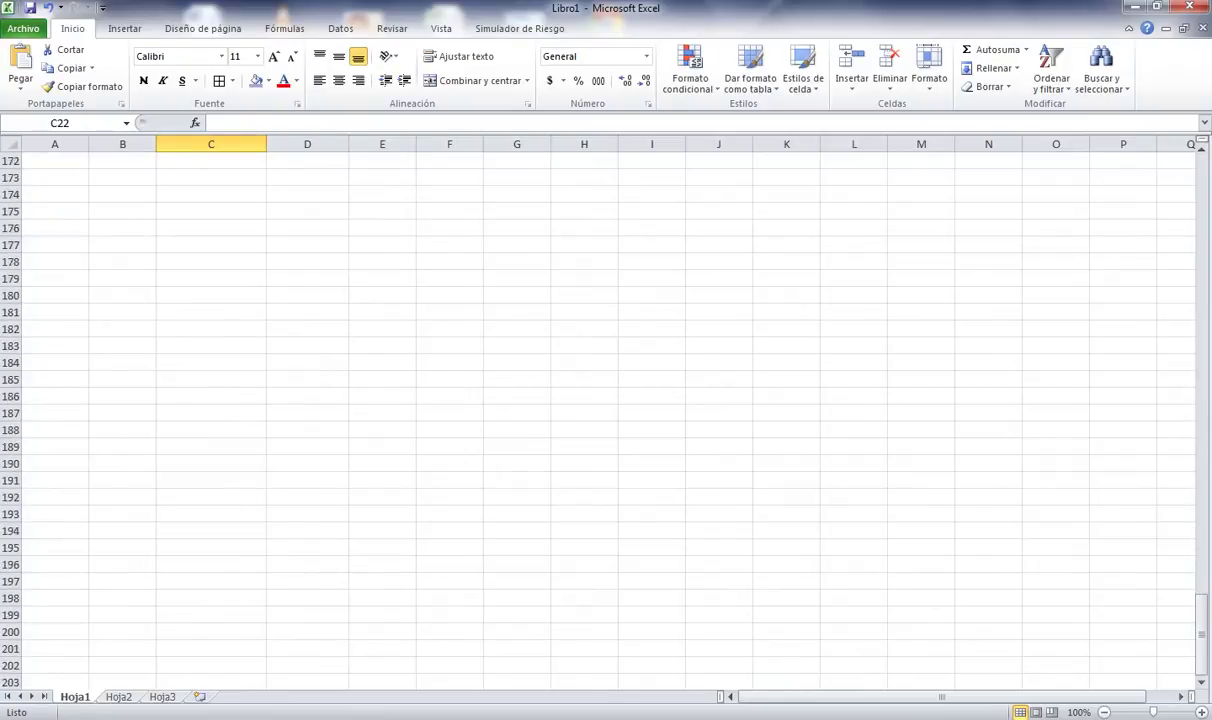
pyautogui.scroll(-11, 600, 415)
pyautogui.scroll(-7, 600, 415)
pyautogui.scroll(7, 600, 415)
pyautogui.scroll(4, 600, 415)
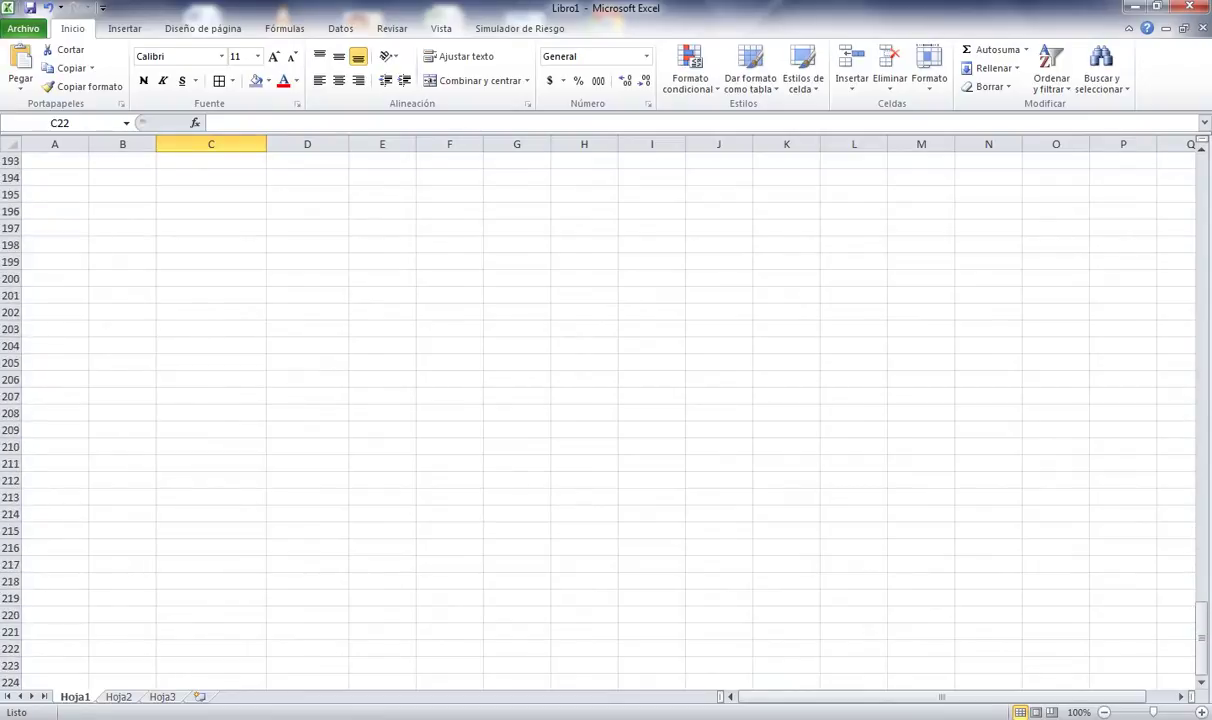
pyautogui.moveTo(1201, 638); pyautogui.dragTo(1201, 160)
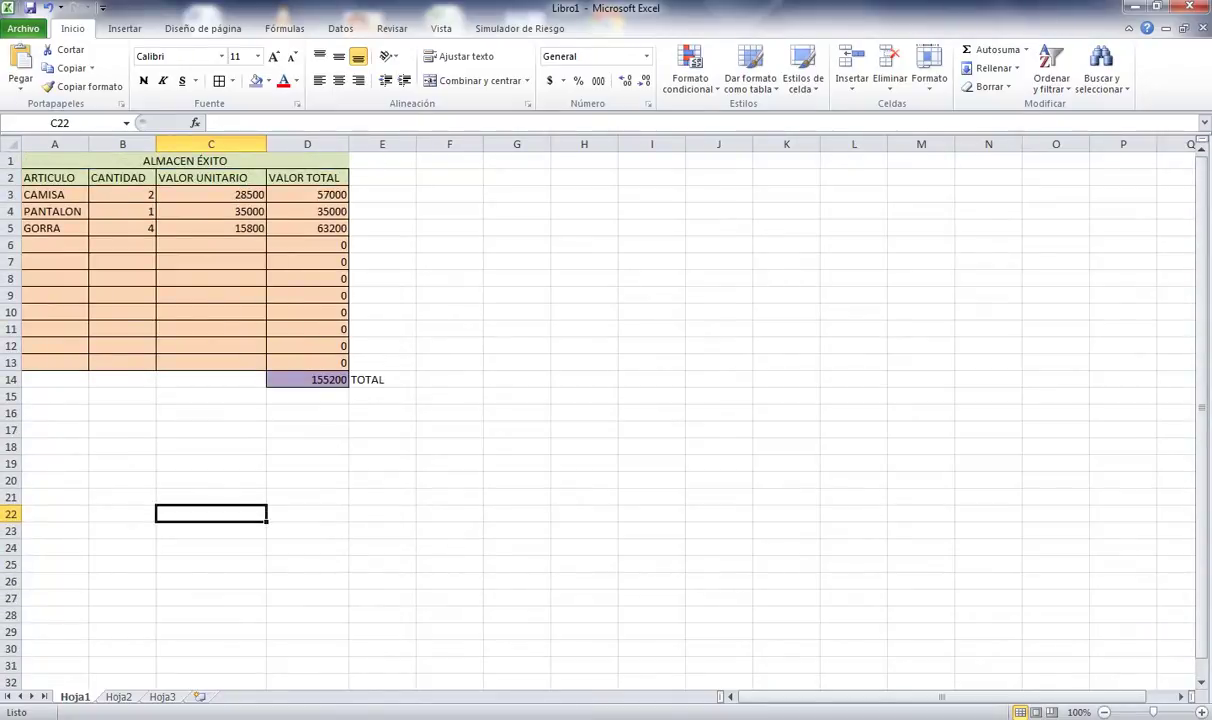
pyautogui.hotkey('ctrl', 'pagedown')
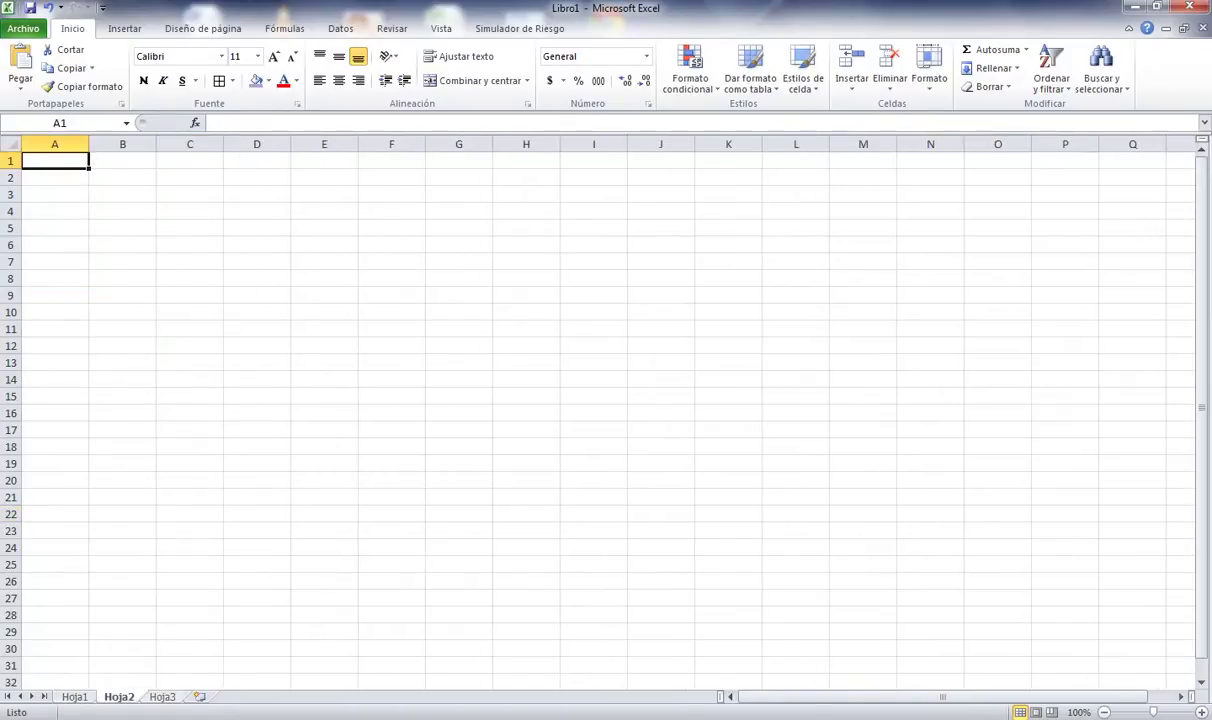
pyautogui.hotkey('ctrl', 'pagedown')
pyautogui.hotkey('ctrl', 'pageup')
pyautogui.hotkey('ctrl', 'pageup')
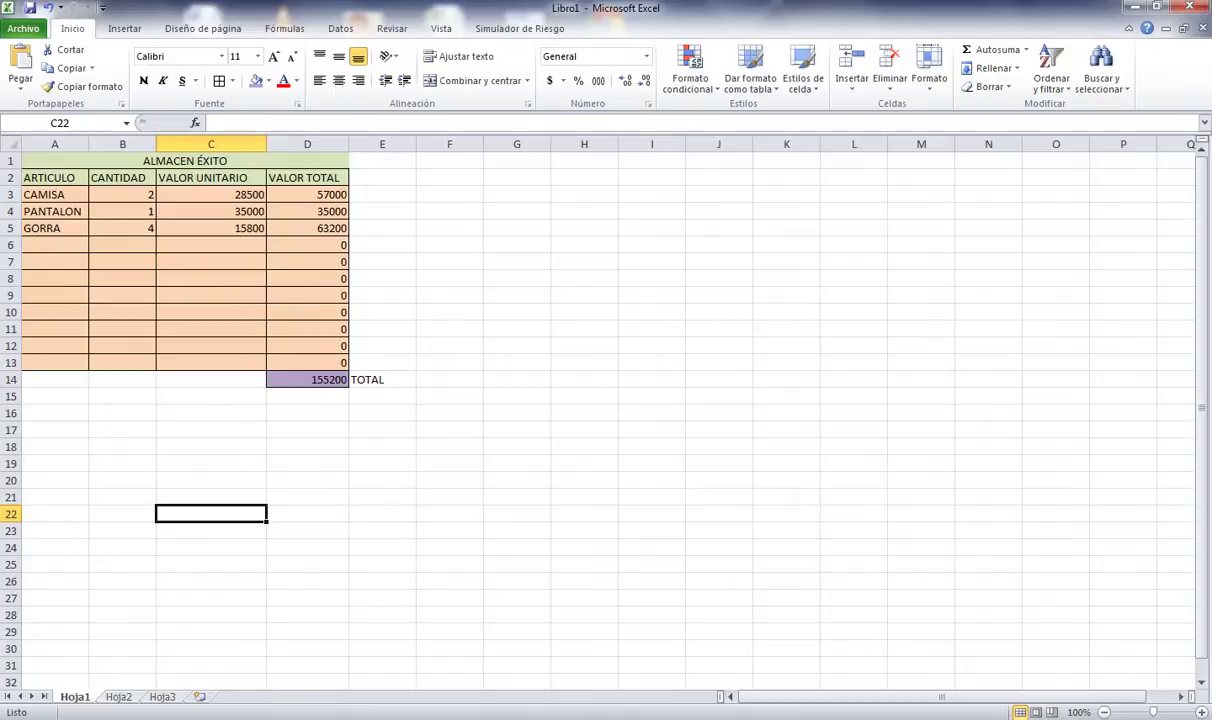
# - Rename the Hoja1 sheet tab to FACTURA
pyautogui.doubleClick(75, 696)
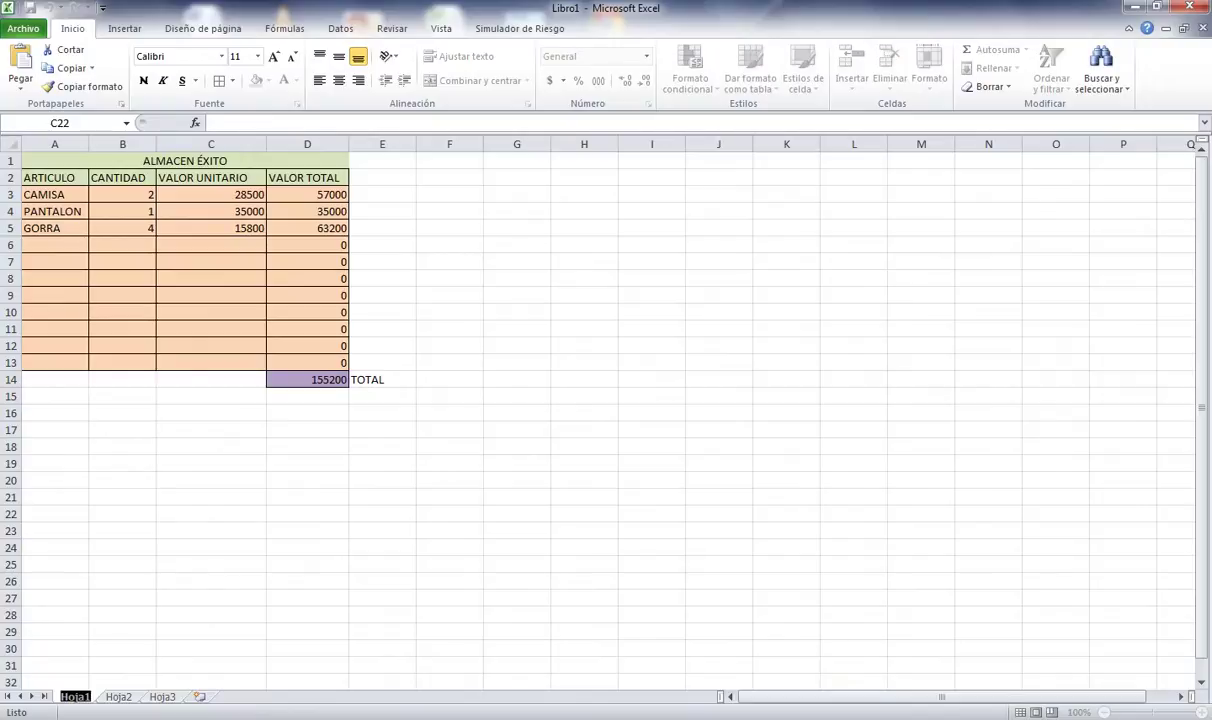
pyautogui.write('FACTURA')
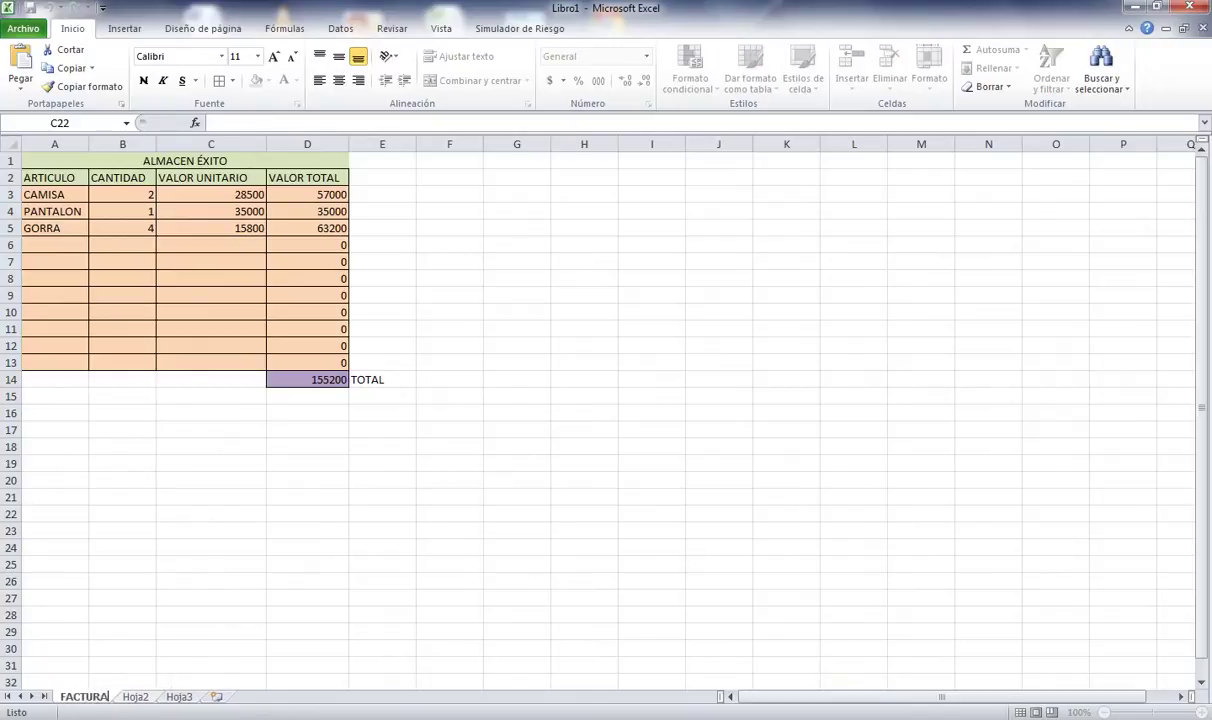
pyautogui.click(122, 614)
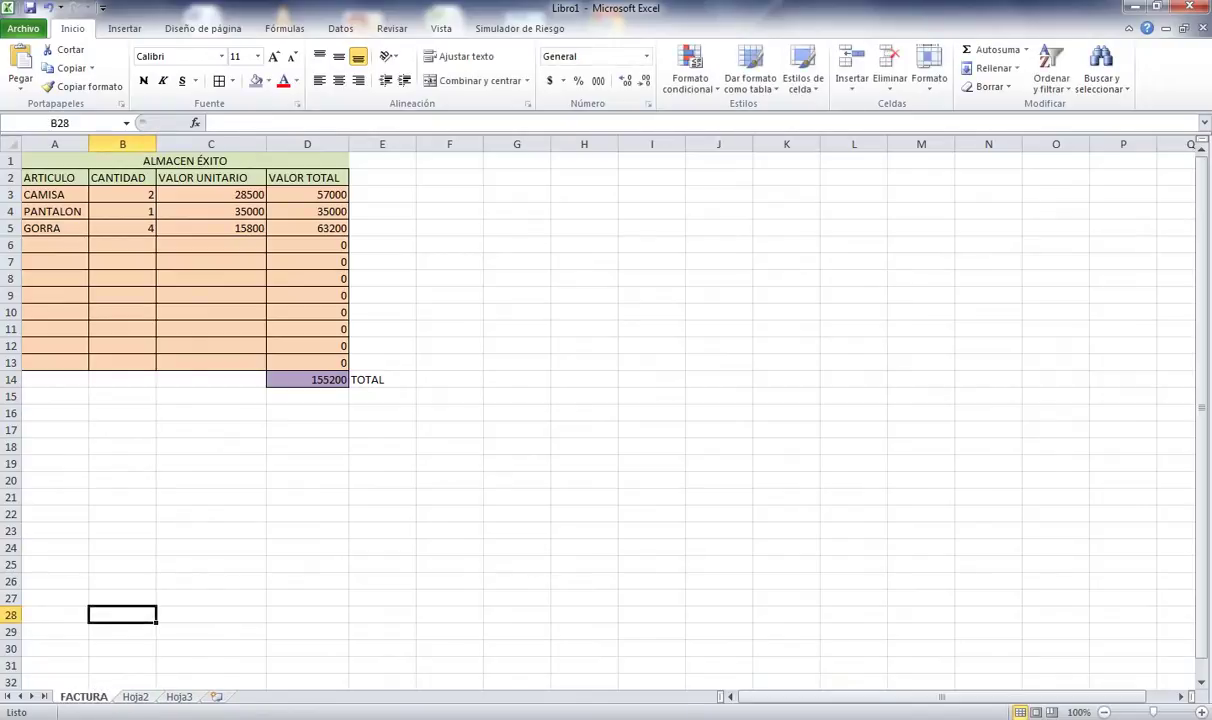
pyautogui.moveTo(516, 547)
pyautogui.mouseDown()
pyautogui.moveTo(516, 530)
pyautogui.moveTo(786, 362)
pyautogui.moveTo(921, 514)
pyautogui.mouseUp()
pyautogui.click(382, 497)
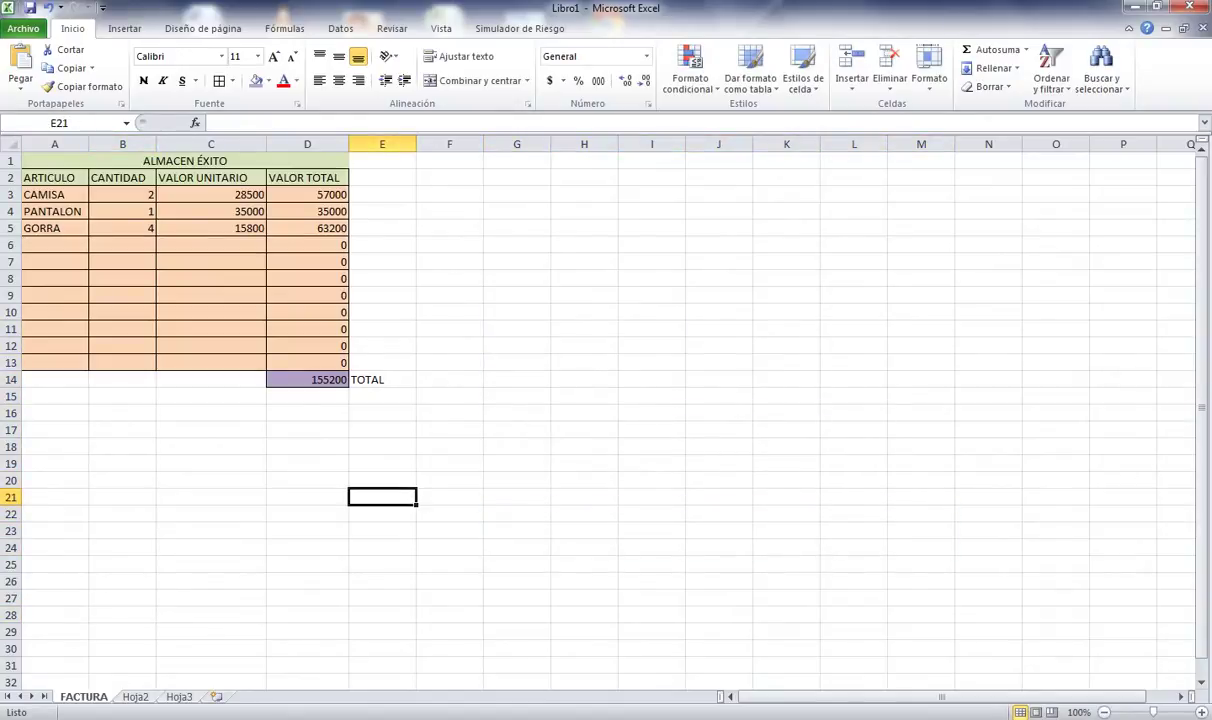
# - On Hoja2, enter INVENTARIO in A1 and rename the sheet tab INVENTARIO
pyautogui.hotkey('ctrl', 'pagedown')
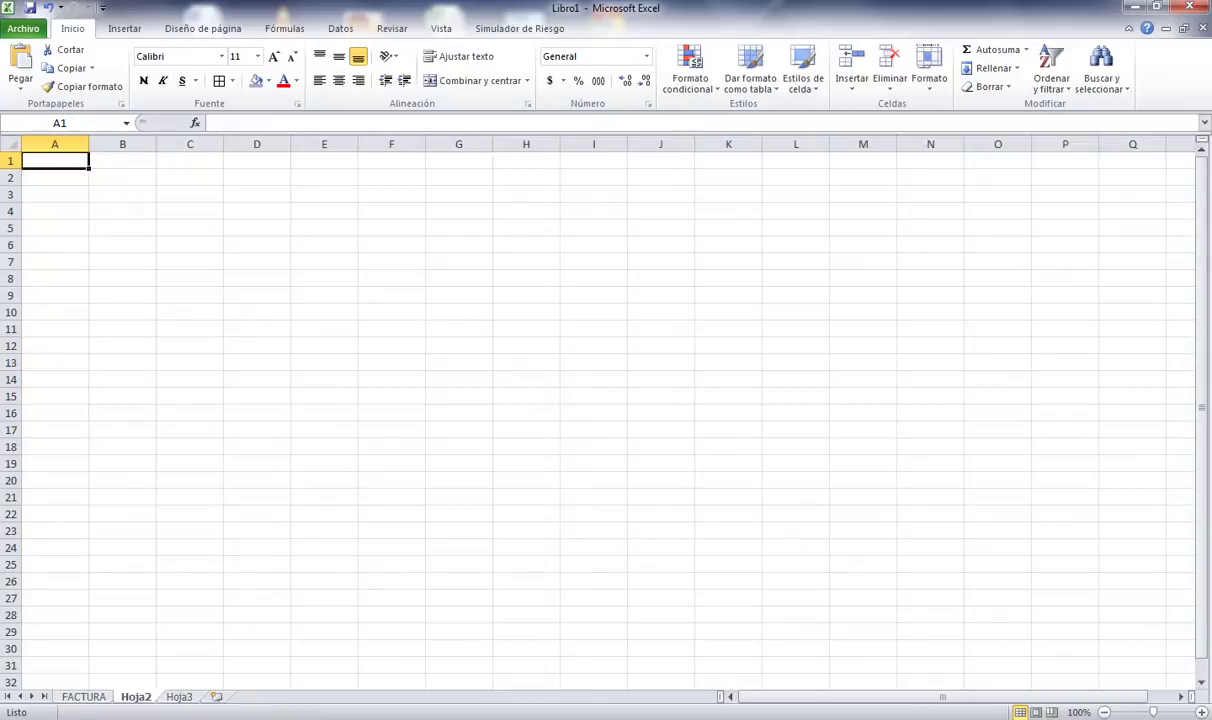
pyautogui.write('INVENTARI')
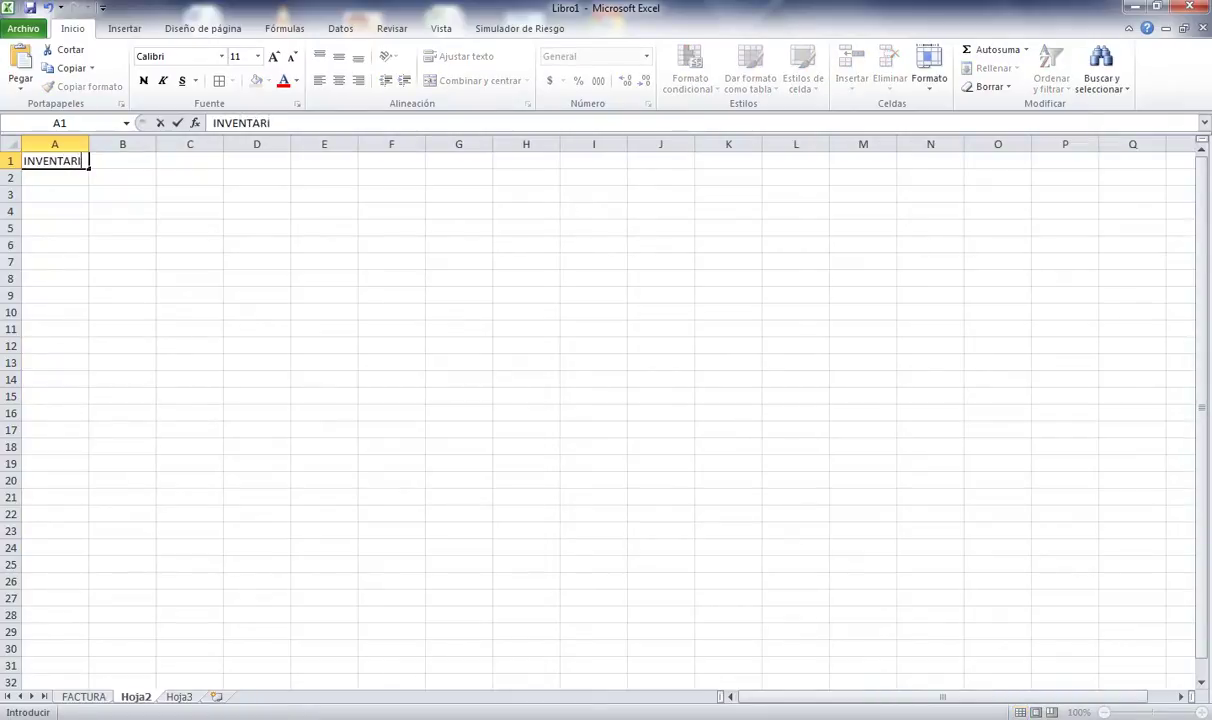
pyautogui.write('O')
pyautogui.doubleClick(135, 696)
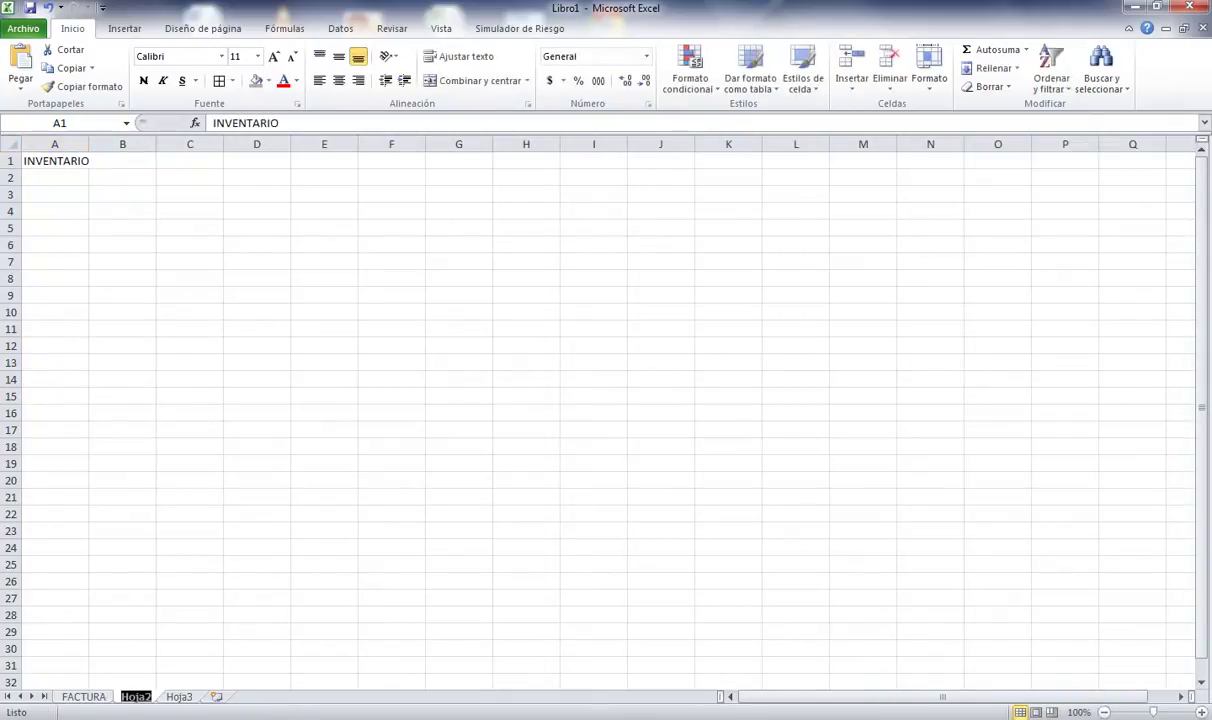
pyautogui.write('INVEN')
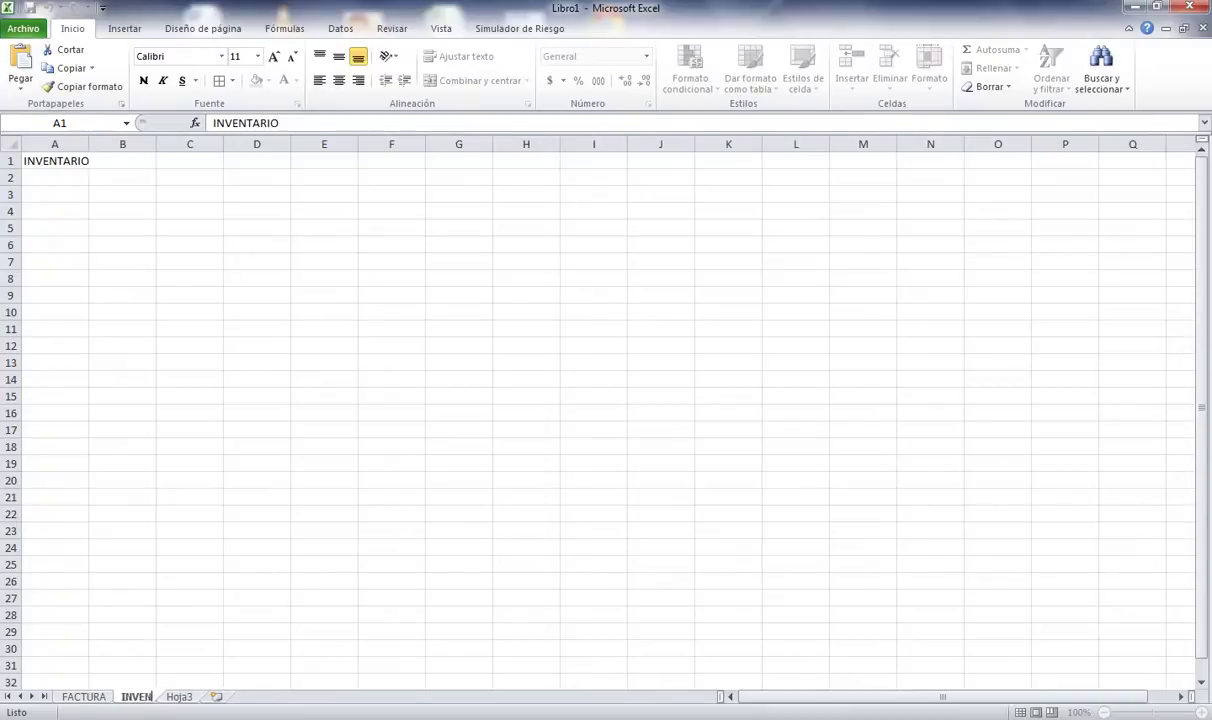
pyautogui.write('TARIO')
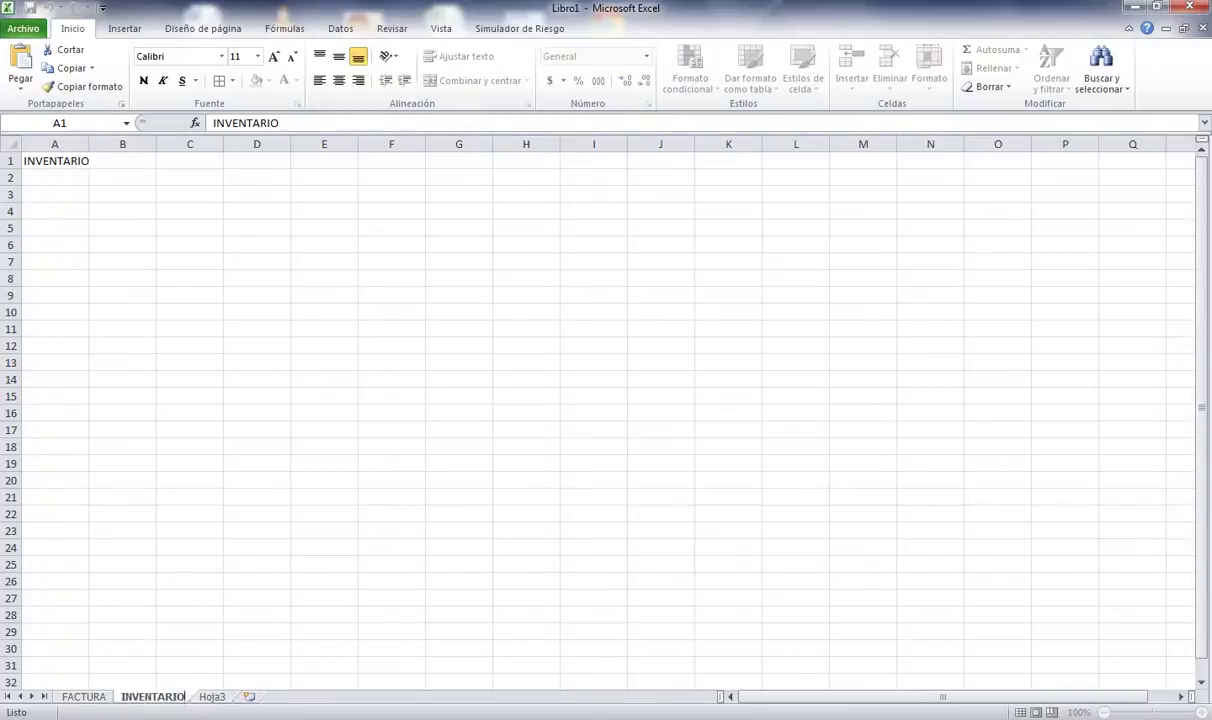
pyautogui.click(212, 696)
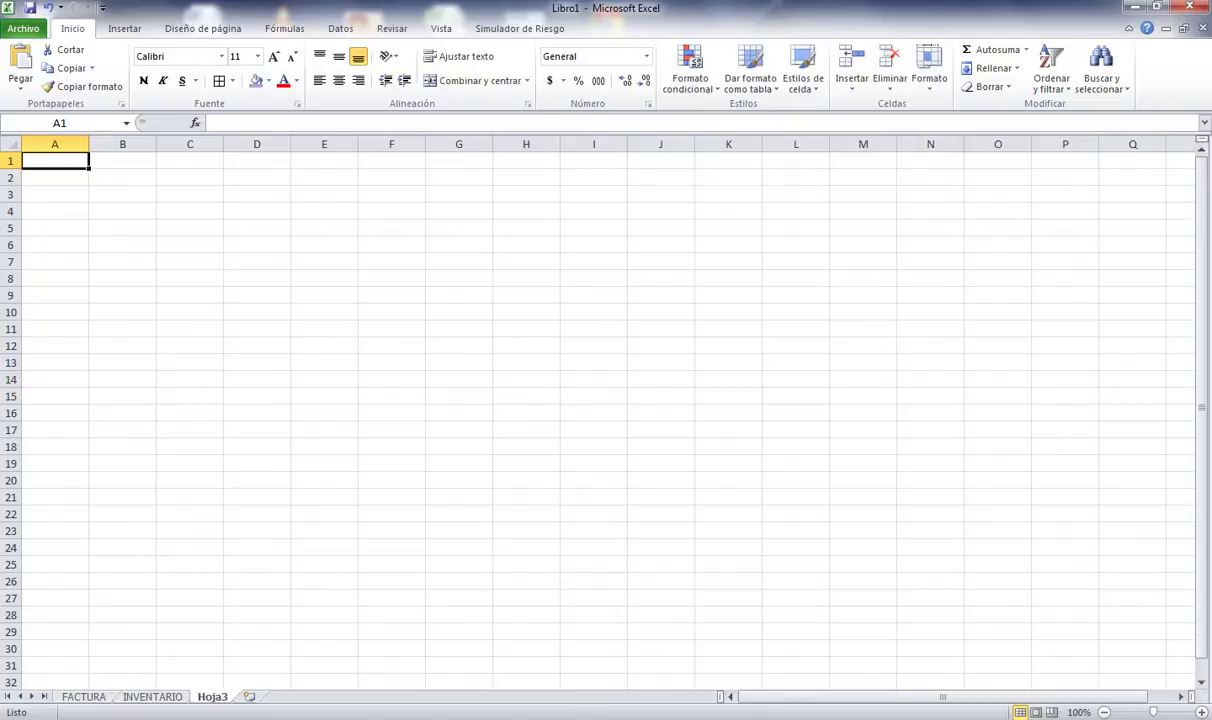
# - Insert three new worksheets, Hoja4, Hoja5 and Hoja6, then return to FACTURA
pyautogui.click(249, 696)
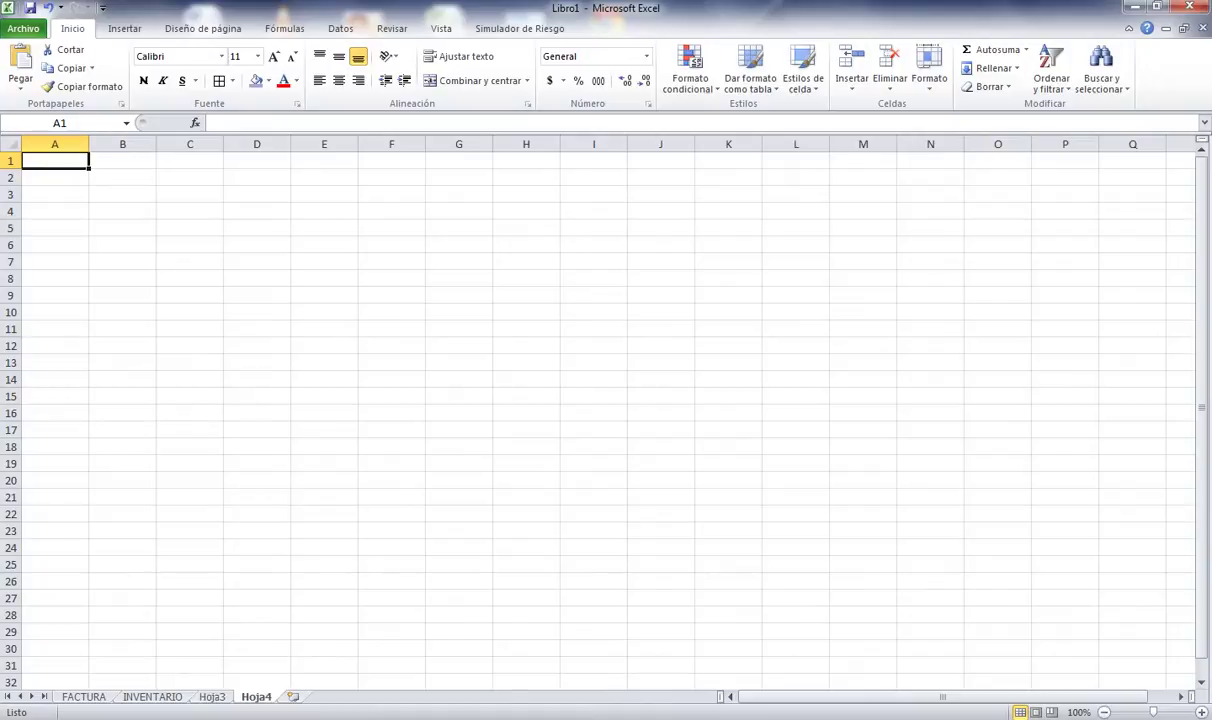
pyautogui.click(293, 696)
pyautogui.click(337, 696)
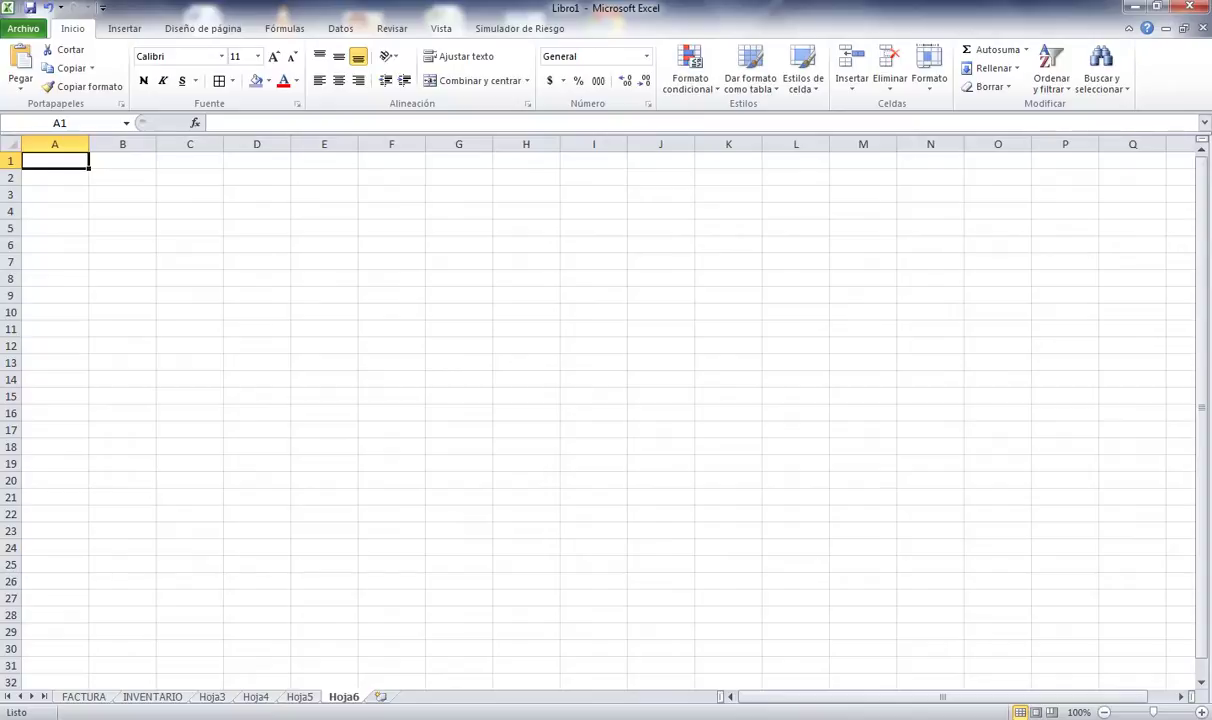
pyautogui.click(83, 696)
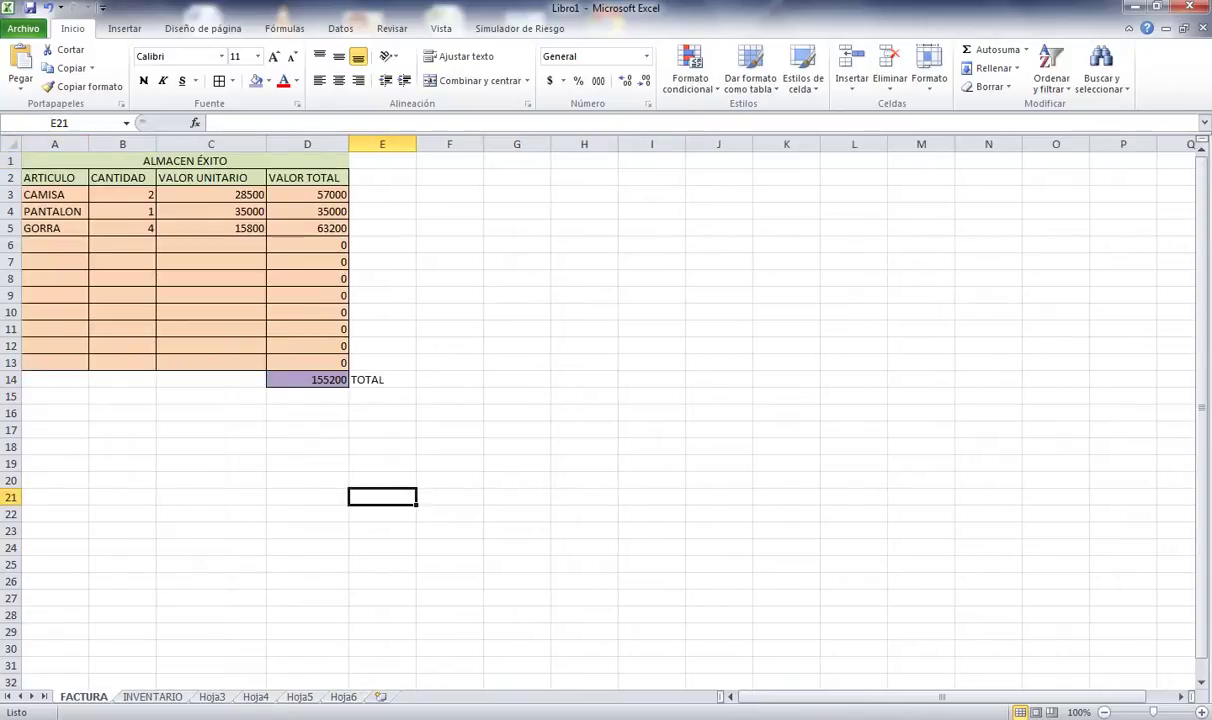